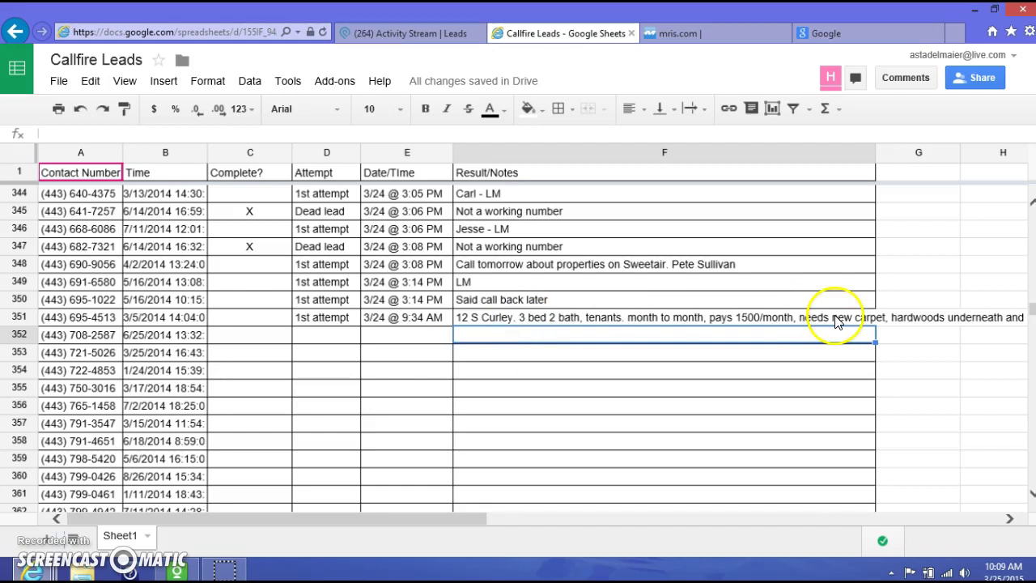
{"action": "left_click", "coordinate": [545, 319]}
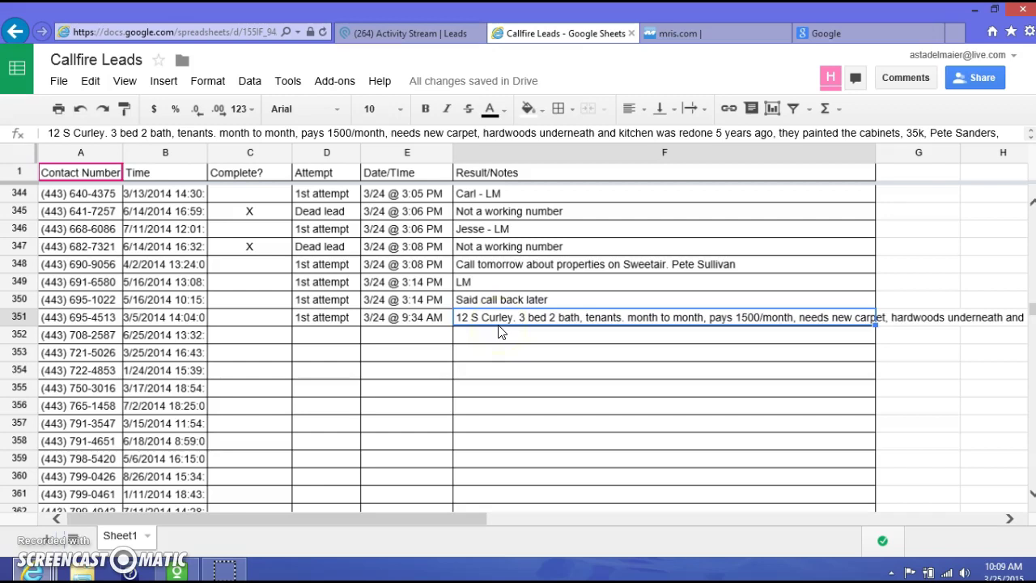
{"action": "left_click", "coordinate": [701, 318]}
{"action": "left_click", "coordinate": [701, 318]}
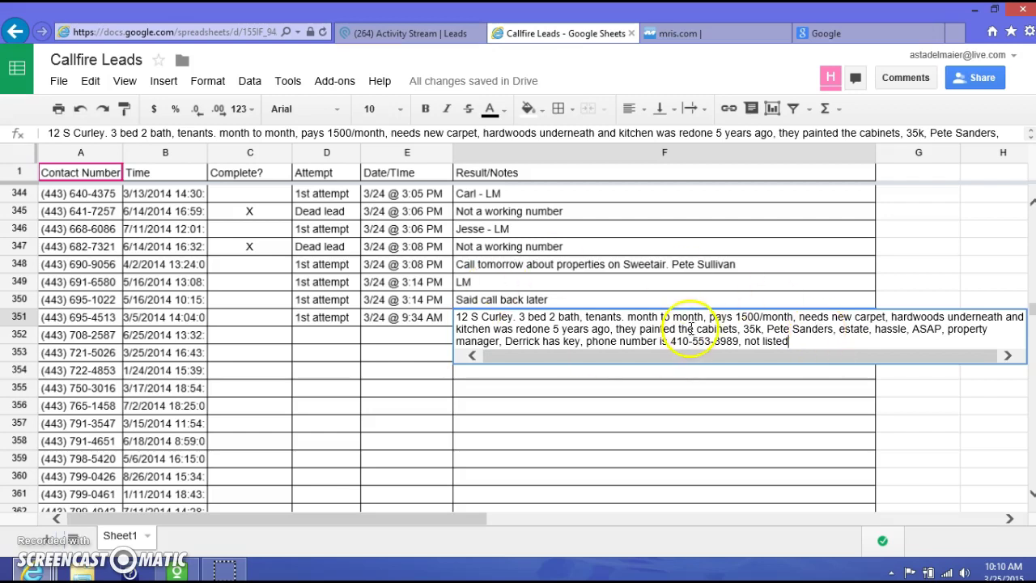
Switch to Podio, open the Leads workspace and browse its activity stream of recent lead updates
{"action": "left_click", "coordinate": [407, 34]}
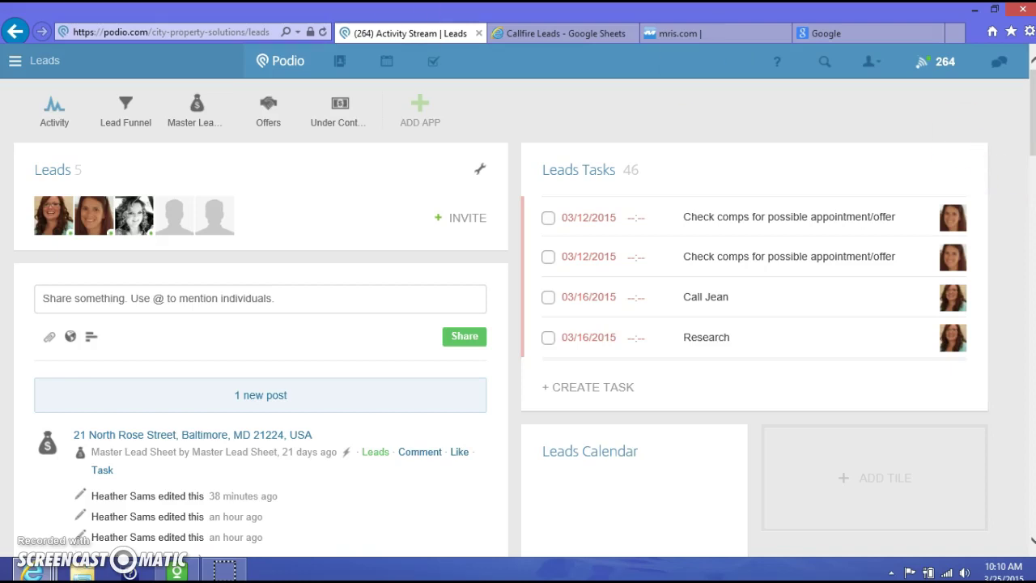
{"action": "left_click", "coordinate": [15, 62]}
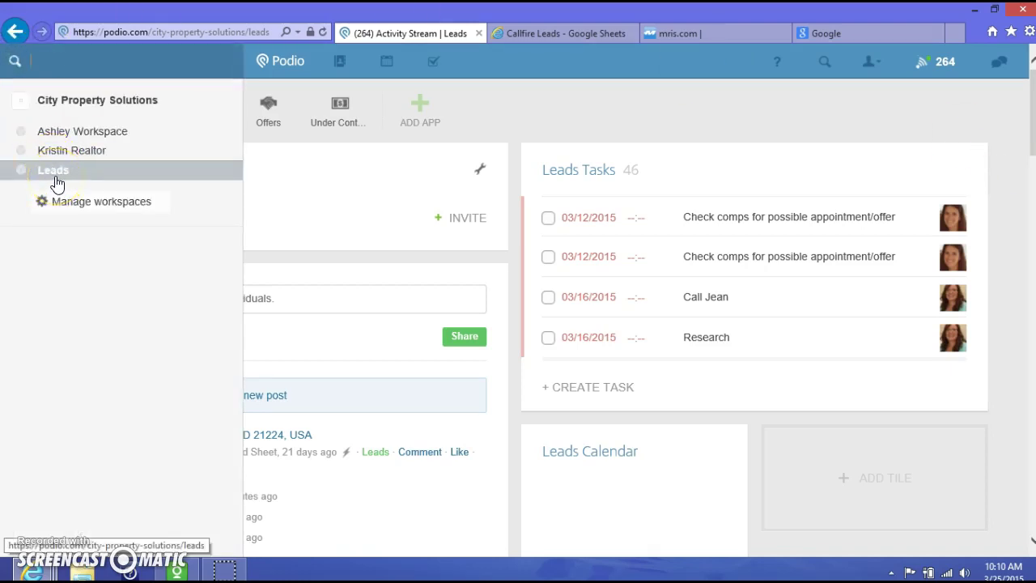
{"action": "left_click", "coordinate": [55, 176]}
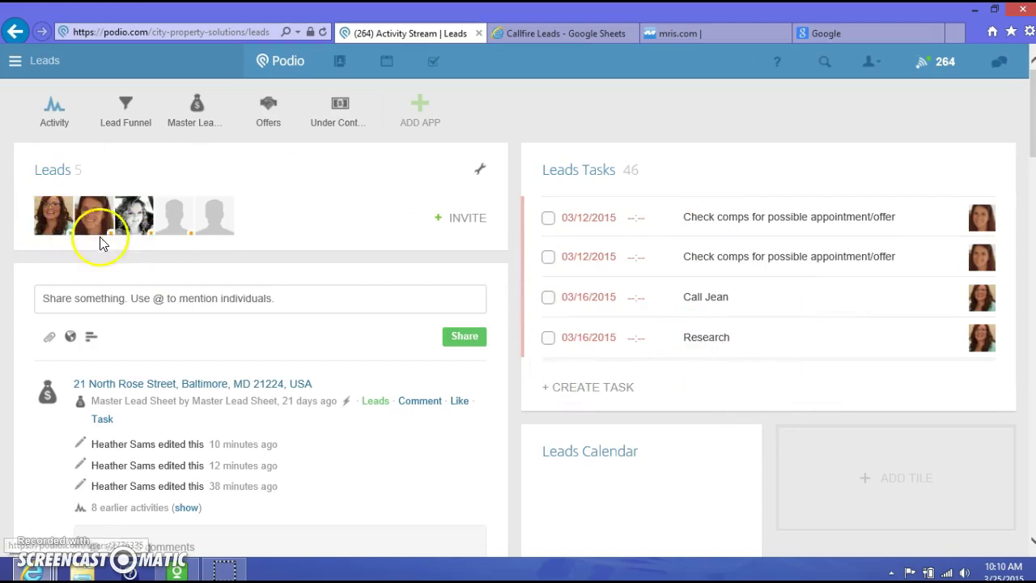
{"action": "scroll", "coordinate": [346, 397], "scroll_direction": "down", "scroll_amount": 2}
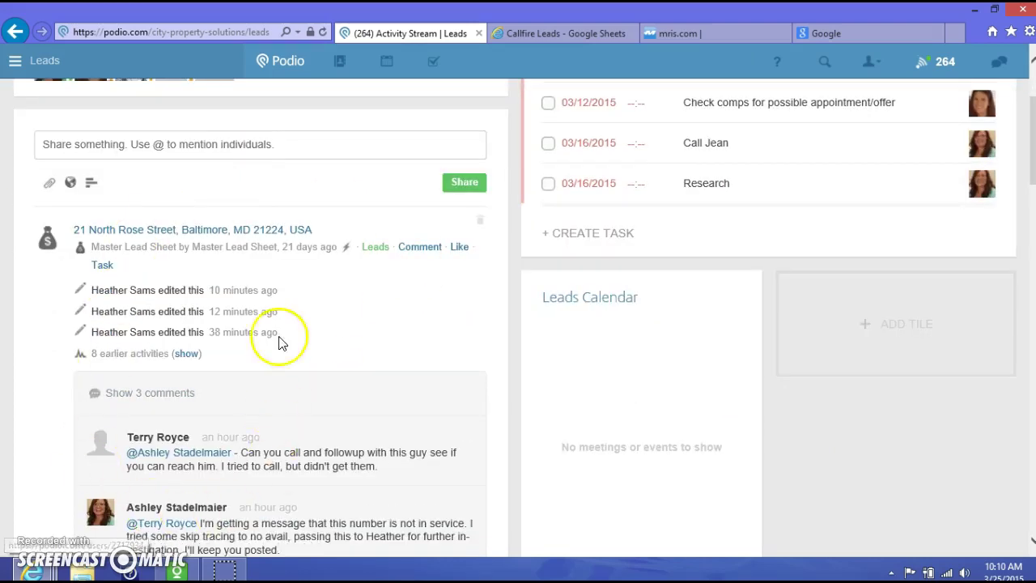
{"action": "mouse_move", "coordinate": [291, 271]}
{"action": "scroll", "coordinate": [295, 275], "scroll_direction": "down", "scroll_amount": 5}
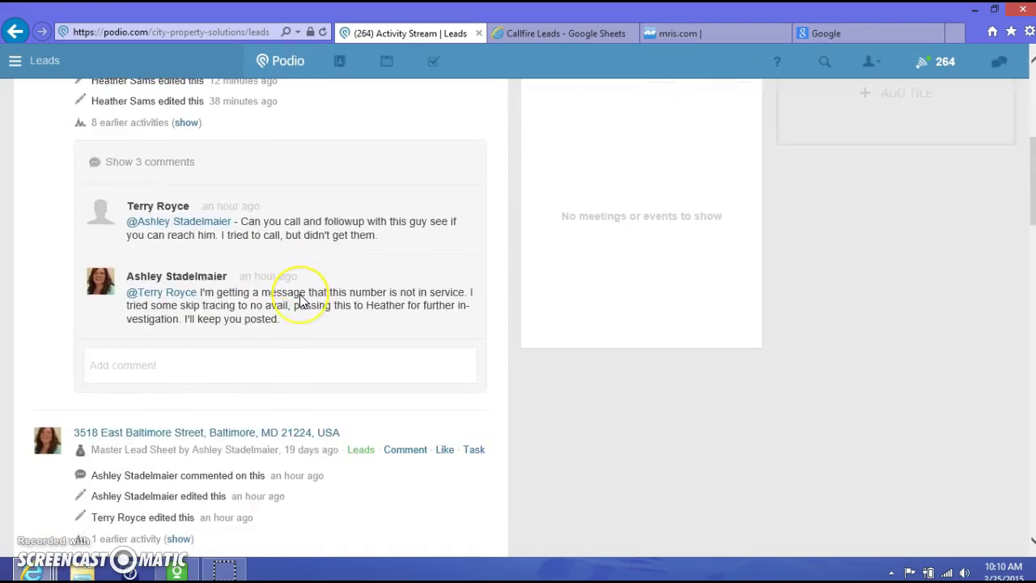
{"action": "scroll", "coordinate": [299, 299], "scroll_direction": "down", "scroll_amount": 6}
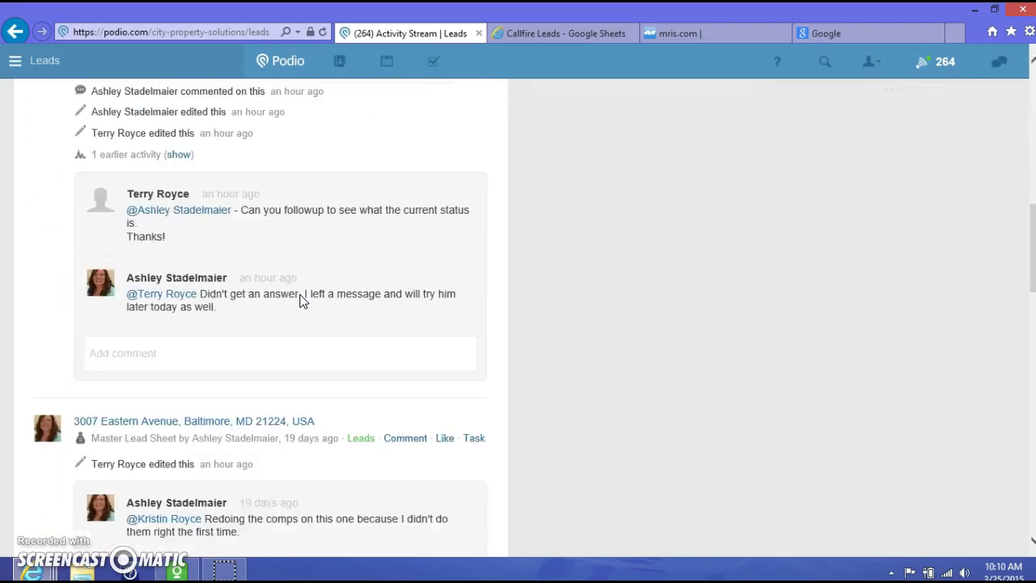
{"action": "scroll", "coordinate": [300, 299], "scroll_direction": "down", "scroll_amount": 4}
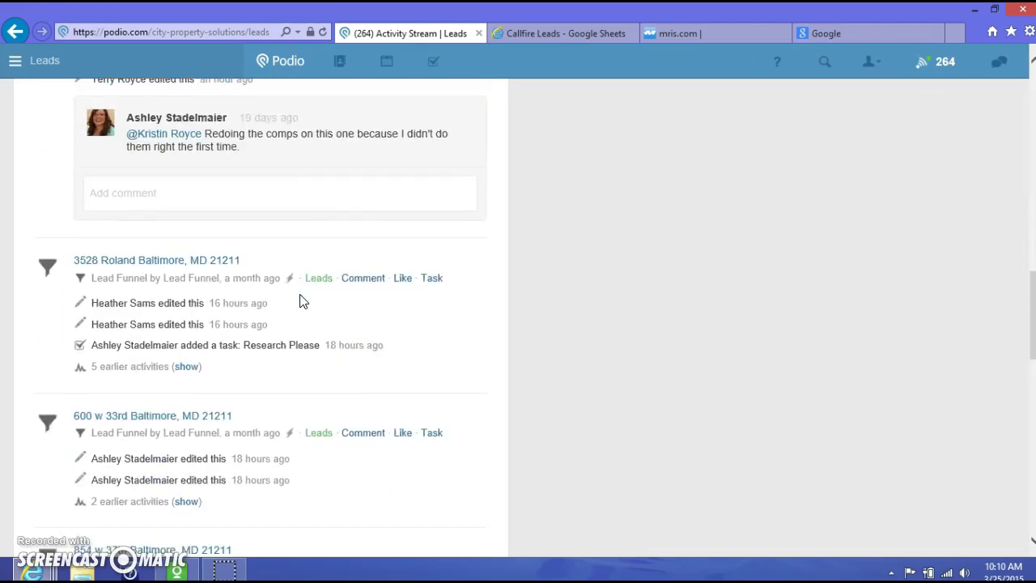
{"action": "scroll", "coordinate": [301, 298], "scroll_direction": "down", "scroll_amount": 1}
{"action": "scroll", "coordinate": [301, 298], "scroll_direction": "up", "scroll_amount": 12}
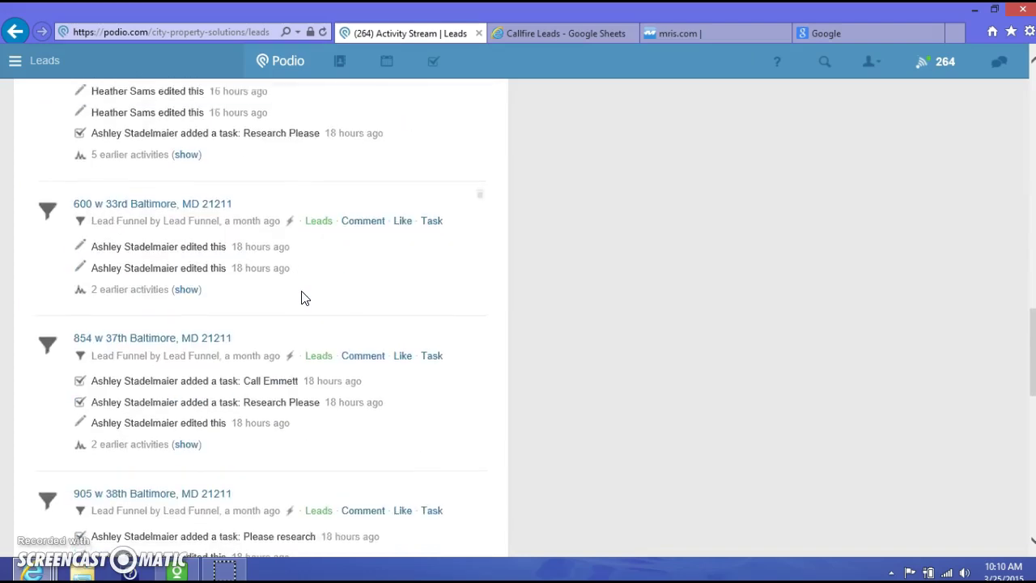
{"action": "scroll", "coordinate": [303, 297], "scroll_direction": "up", "scroll_amount": 8}
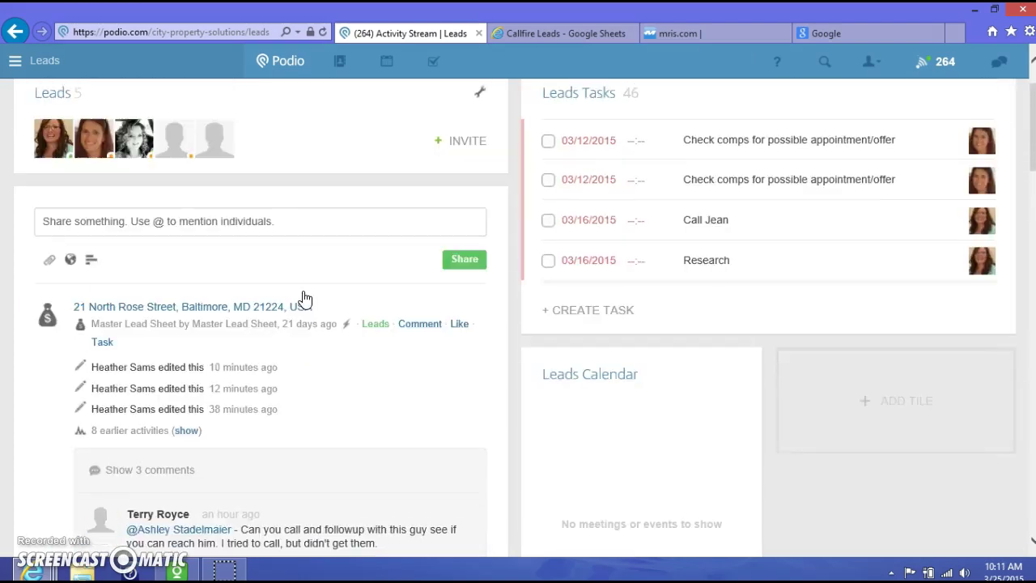
{"action": "scroll", "coordinate": [567, 484], "scroll_direction": "up", "scroll_amount": 1}
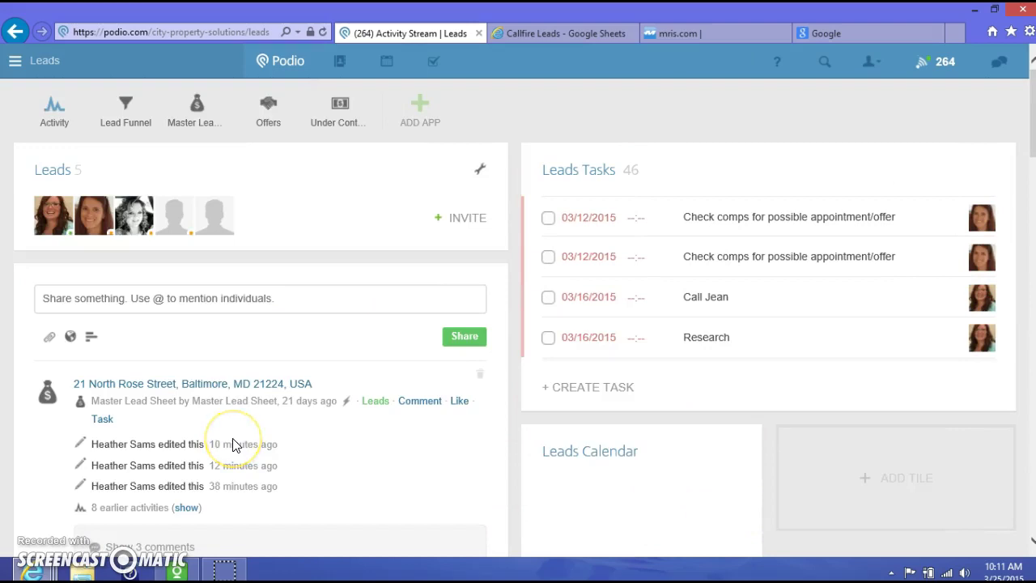
{"action": "left_click", "coordinate": [128, 123]}
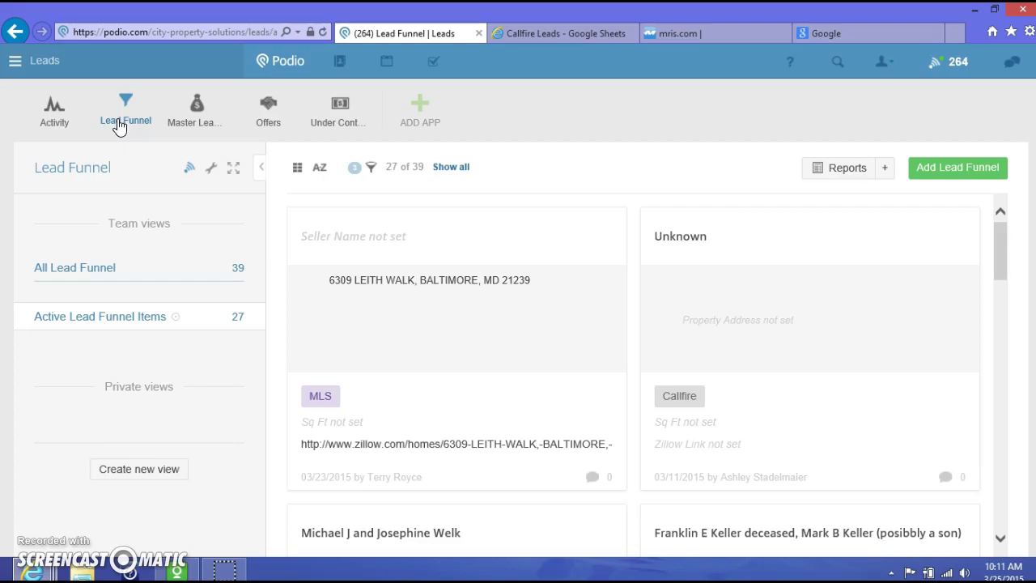
{"action": "scroll", "coordinate": [523, 477], "scroll_direction": "down", "scroll_amount": 3}
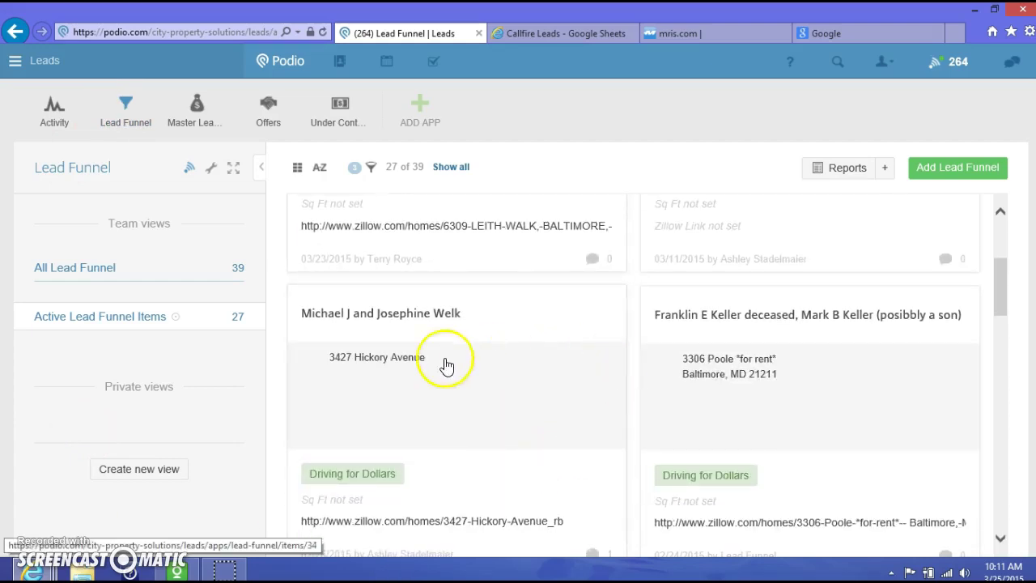
{"action": "left_click", "coordinate": [519, 394]}
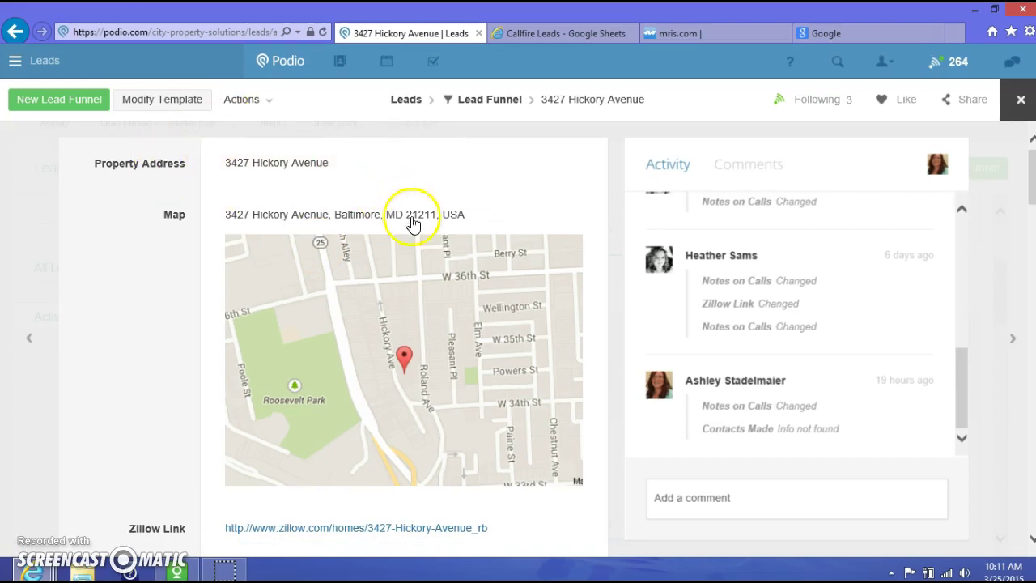
{"action": "scroll", "coordinate": [397, 210], "scroll_direction": "down", "scroll_amount": 1}
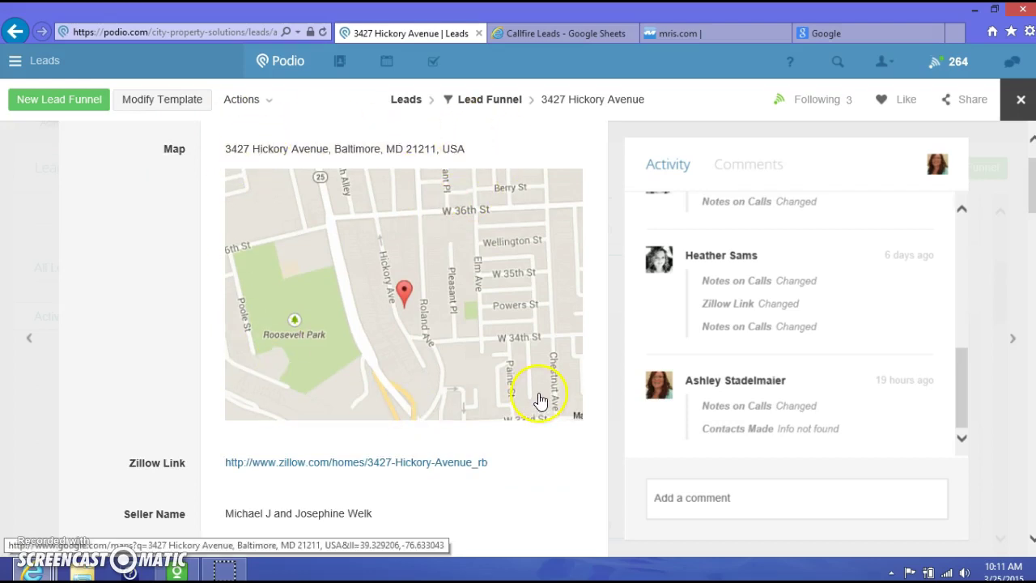
{"action": "scroll", "coordinate": [534, 400], "scroll_direction": "down", "scroll_amount": 2}
{"action": "scroll", "coordinate": [534, 400], "scroll_direction": "down", "scroll_amount": 1}
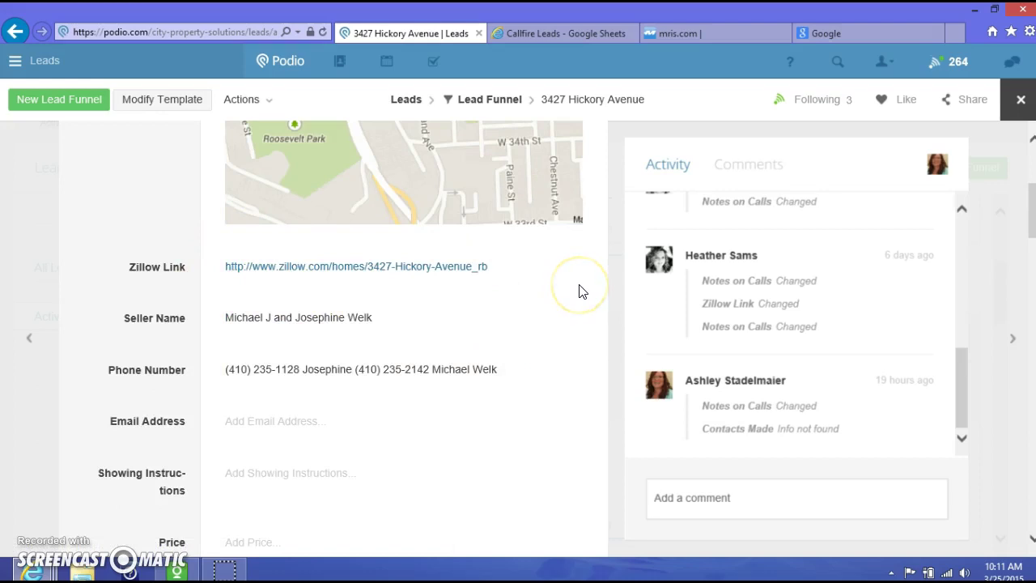
{"action": "scroll", "coordinate": [583, 296], "scroll_direction": "up", "scroll_amount": 4}
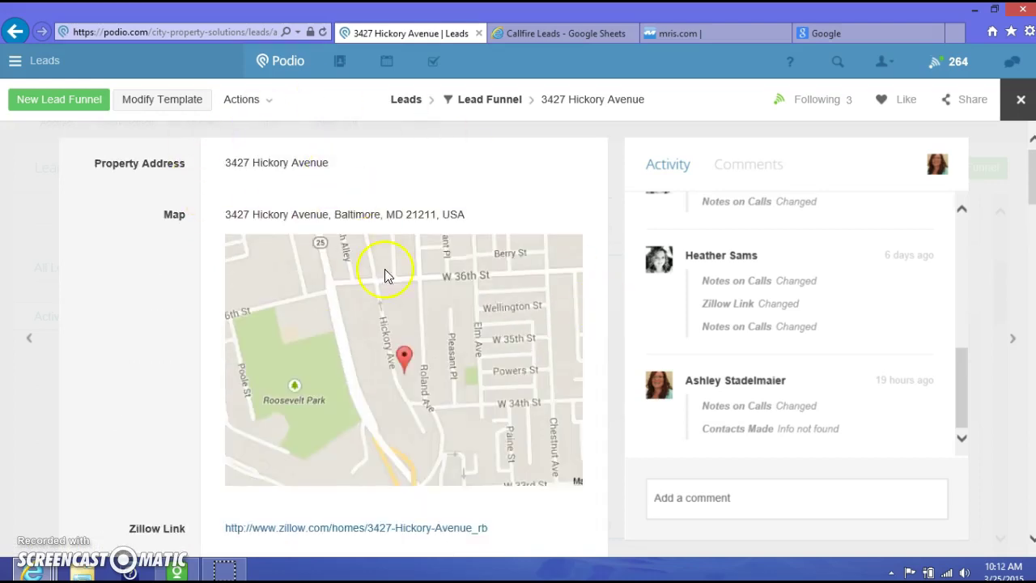
{"action": "scroll", "coordinate": [371, 251], "scroll_direction": "down", "scroll_amount": 6}
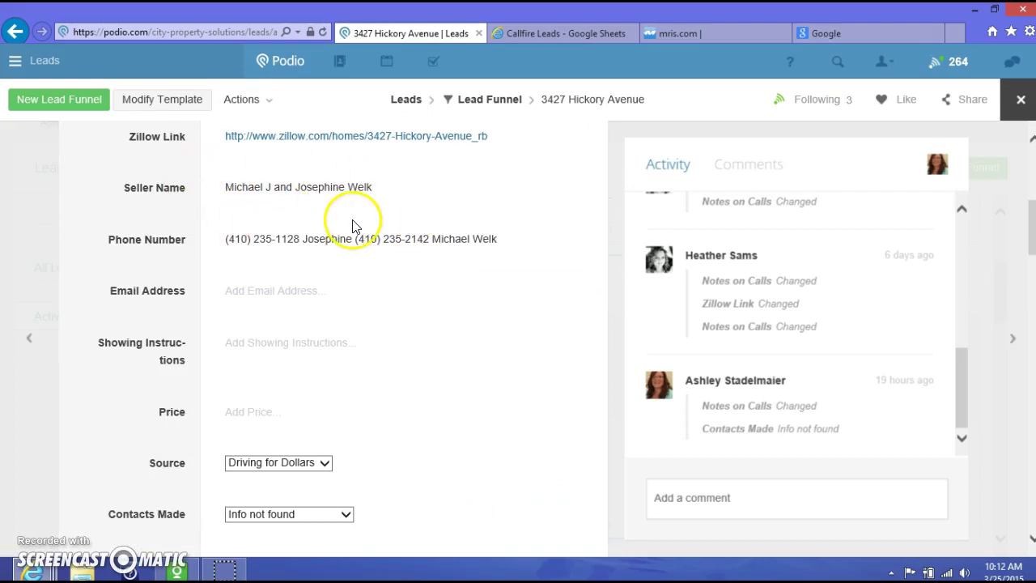
{"action": "scroll", "coordinate": [512, 267], "scroll_direction": "down", "scroll_amount": 1}
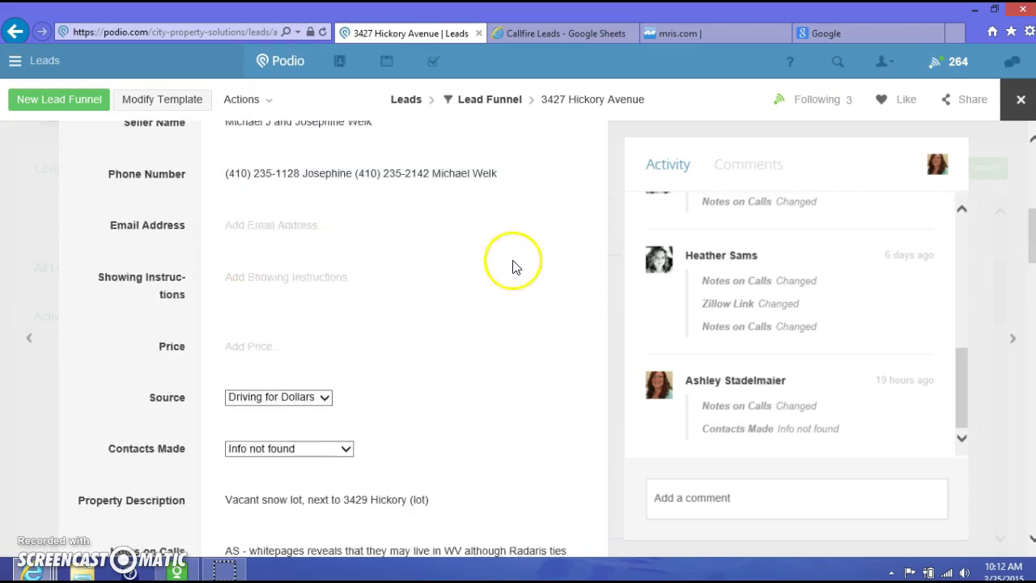
{"action": "scroll", "coordinate": [512, 267], "scroll_direction": "down", "scroll_amount": 1}
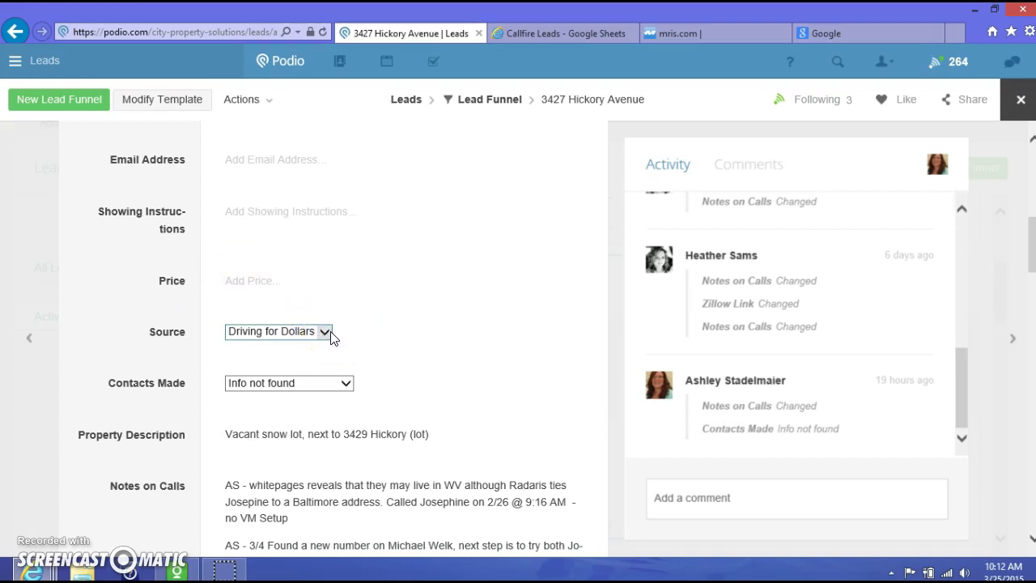
{"action": "left_click", "coordinate": [326, 333]}
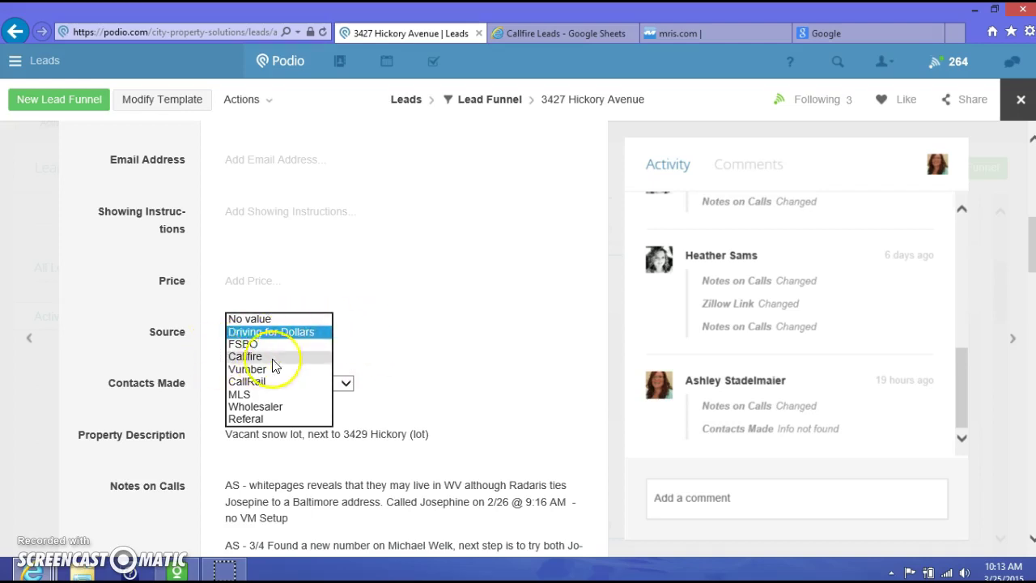
{"action": "left_click", "coordinate": [375, 344]}
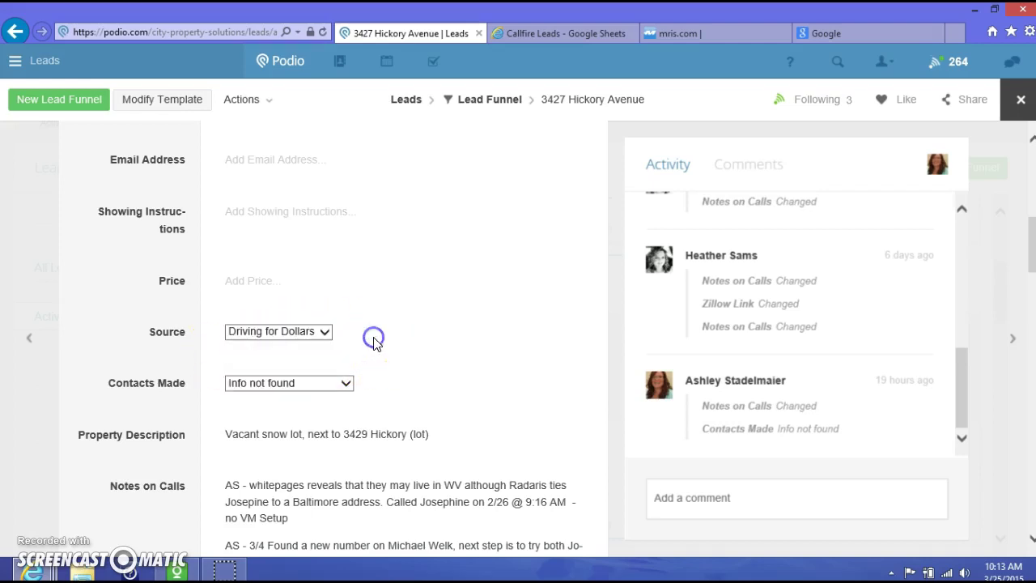
{"action": "scroll", "coordinate": [351, 389], "scroll_direction": "down", "scroll_amount": 1}
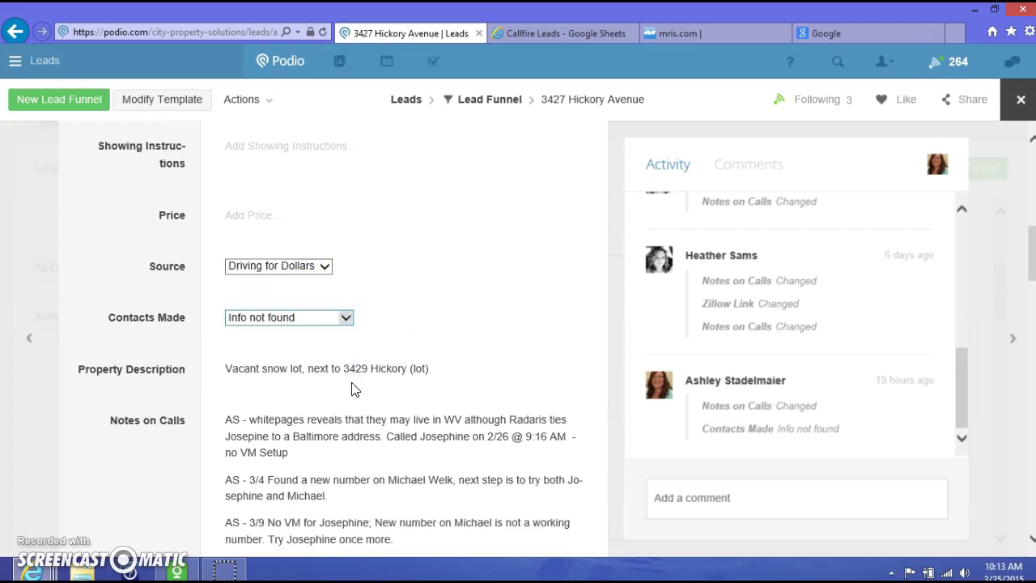
{"action": "left_click", "coordinate": [348, 321]}
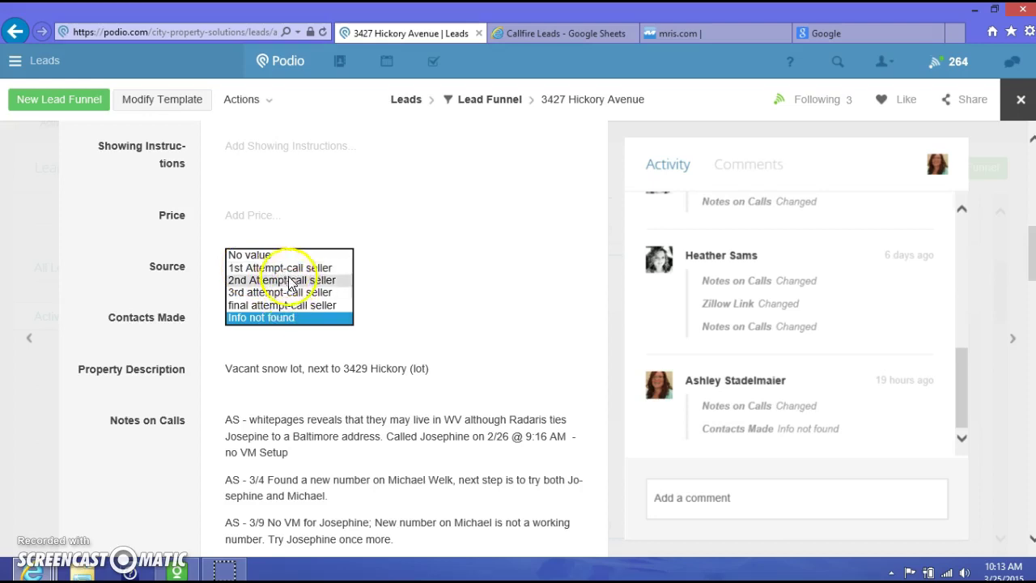
{"action": "left_click", "coordinate": [417, 312]}
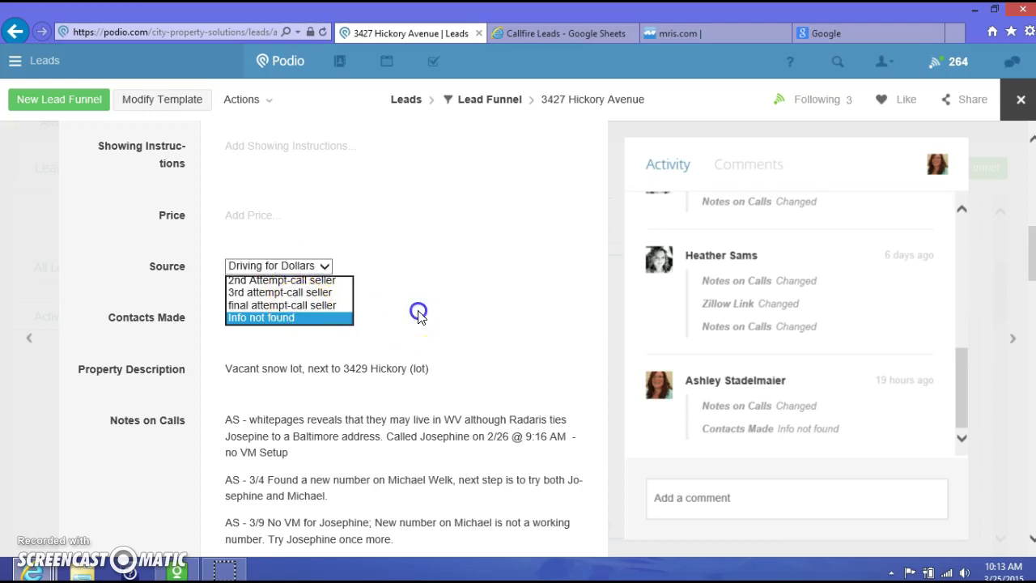
{"action": "scroll", "coordinate": [469, 347], "scroll_direction": "down", "scroll_amount": 3}
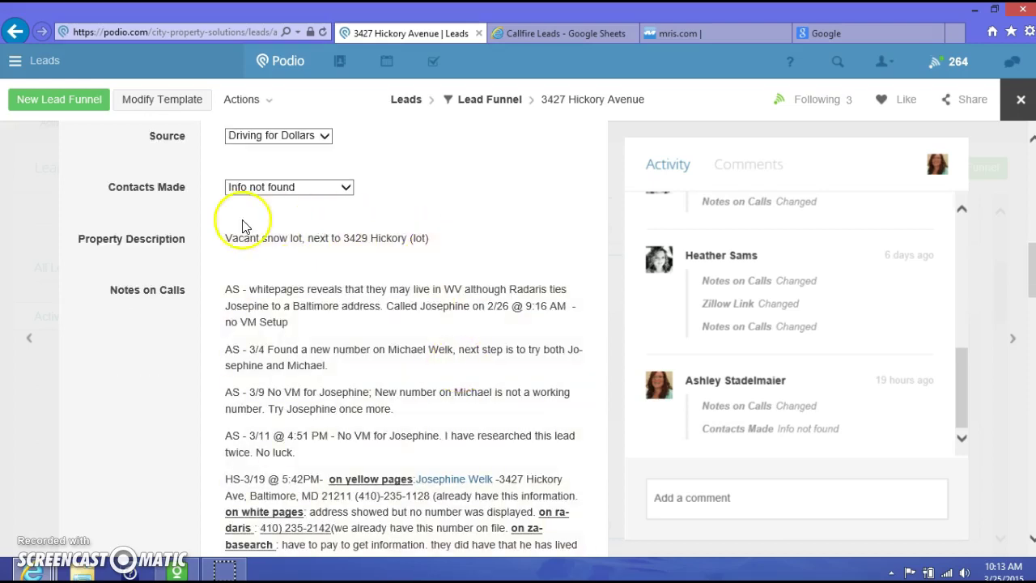
Put the Hickory Property Description into editing, then review call notes down to Lead Funnel Qualification
{"action": "left_click", "coordinate": [465, 245]}
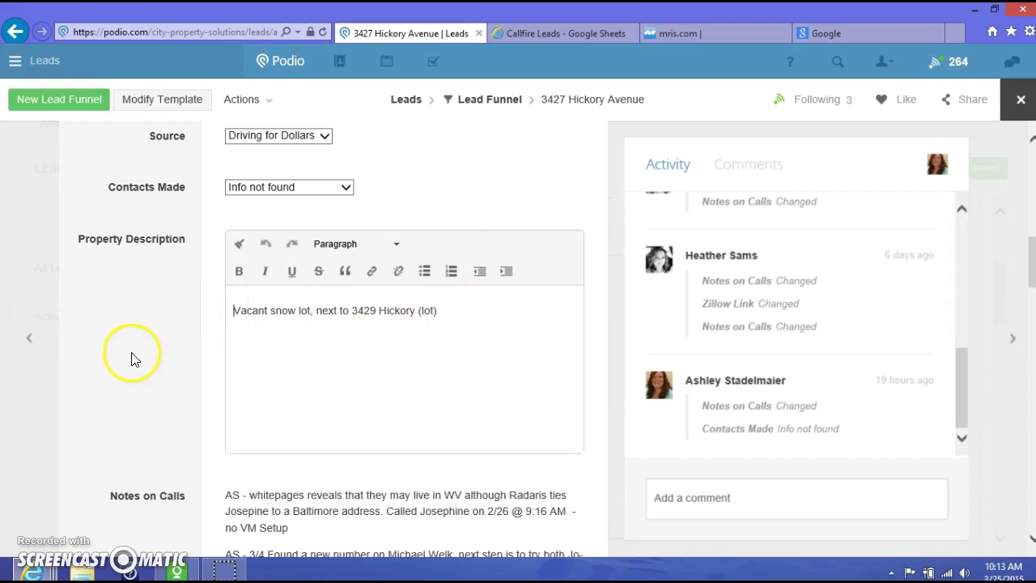
{"action": "scroll", "coordinate": [128, 348], "scroll_direction": "down", "scroll_amount": 2}
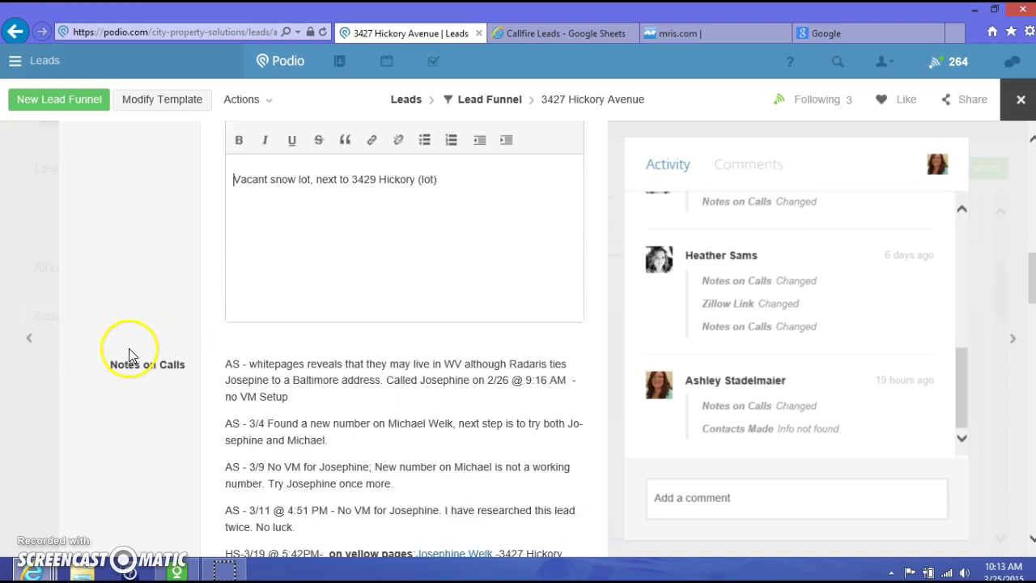
{"action": "scroll", "coordinate": [318, 388], "scroll_direction": "down", "scroll_amount": 4}
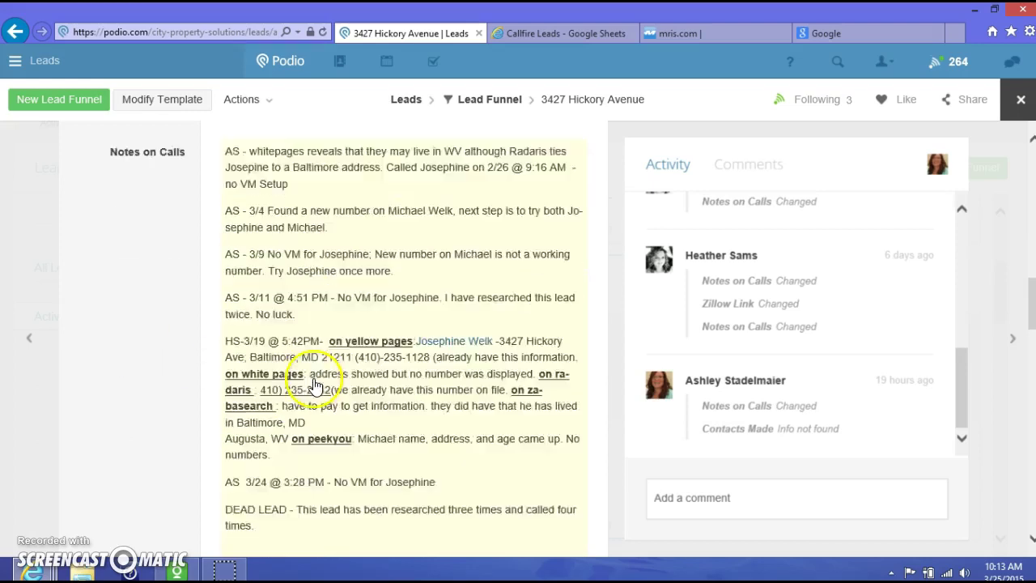
{"action": "scroll", "coordinate": [381, 393], "scroll_direction": "up", "scroll_amount": 1}
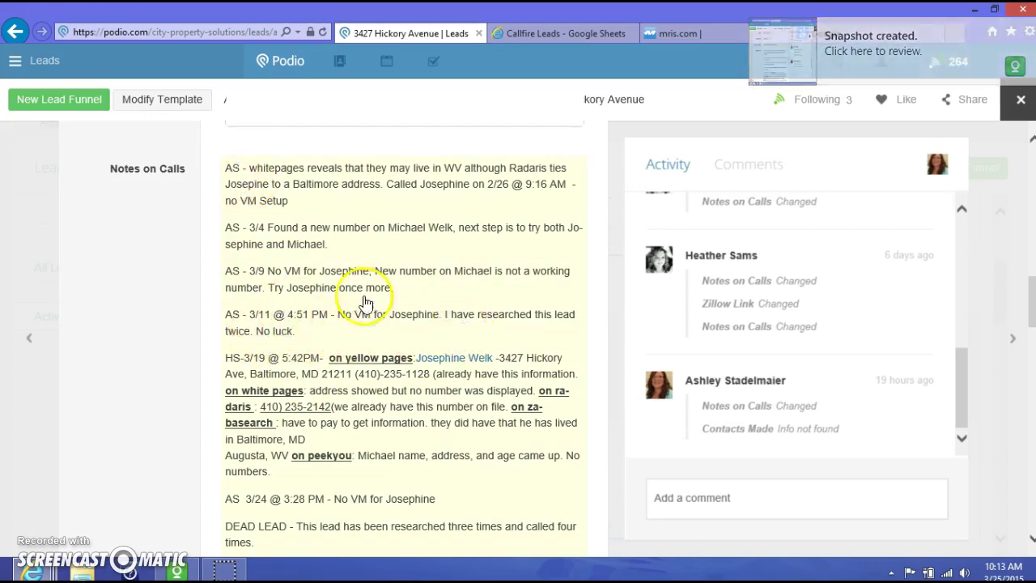
{"action": "scroll", "coordinate": [387, 412], "scroll_direction": "down", "scroll_amount": 4}
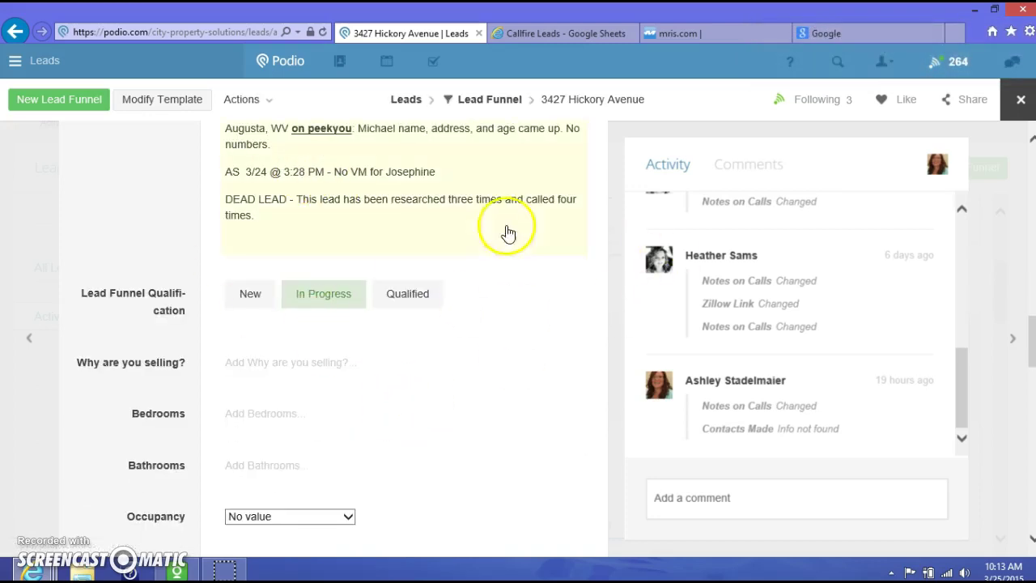
{"action": "scroll", "coordinate": [249, 328], "scroll_direction": "down", "scroll_amount": 1}
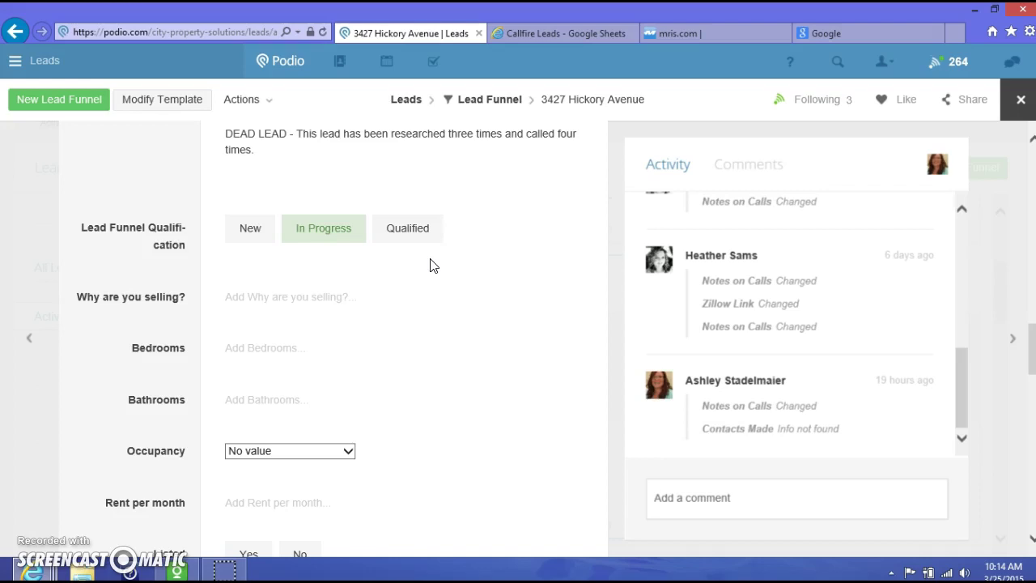
{"action": "left_click", "coordinate": [415, 228]}
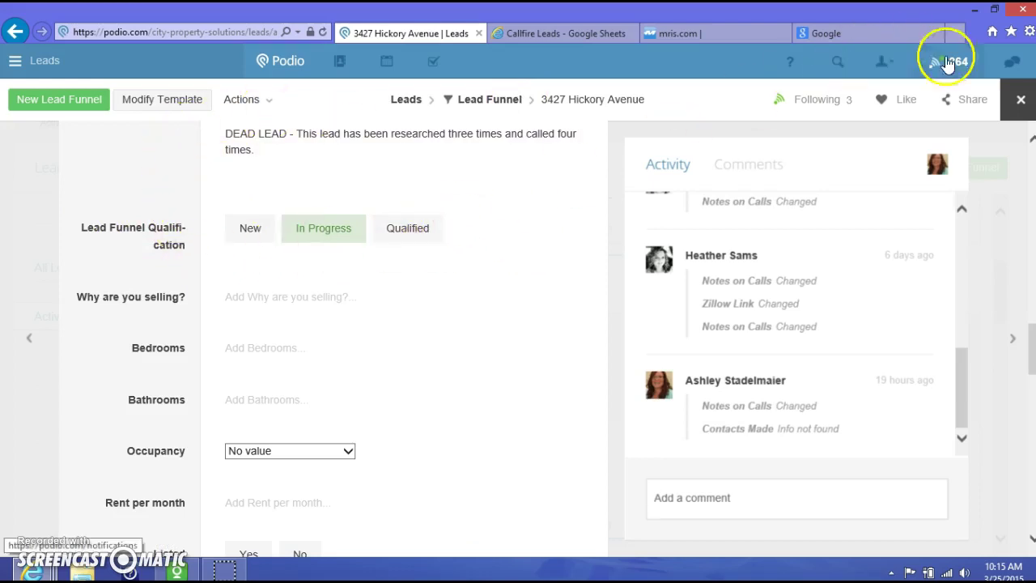
{"action": "left_click", "coordinate": [1018, 102]}
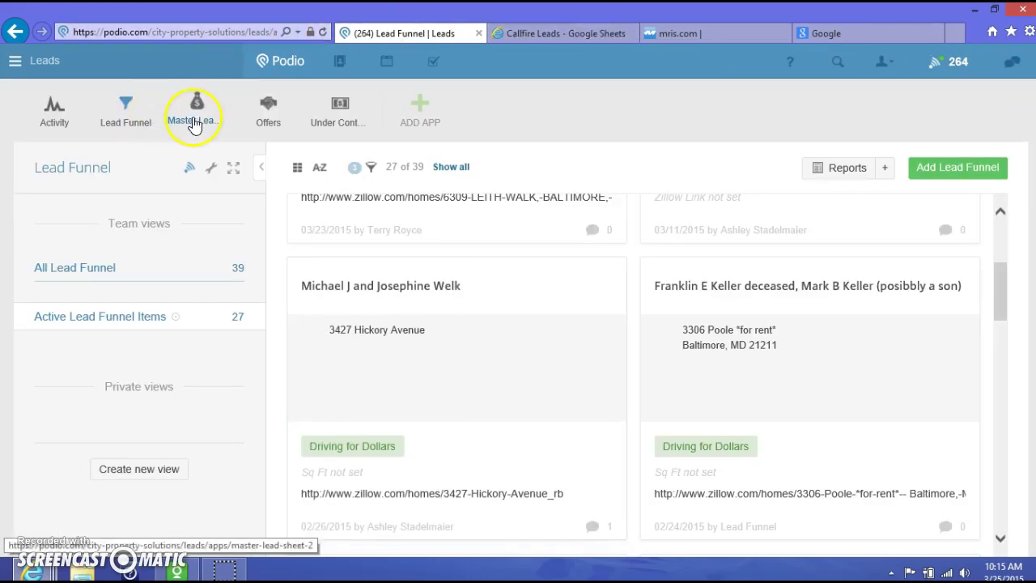
{"action": "left_click", "coordinate": [194, 122]}
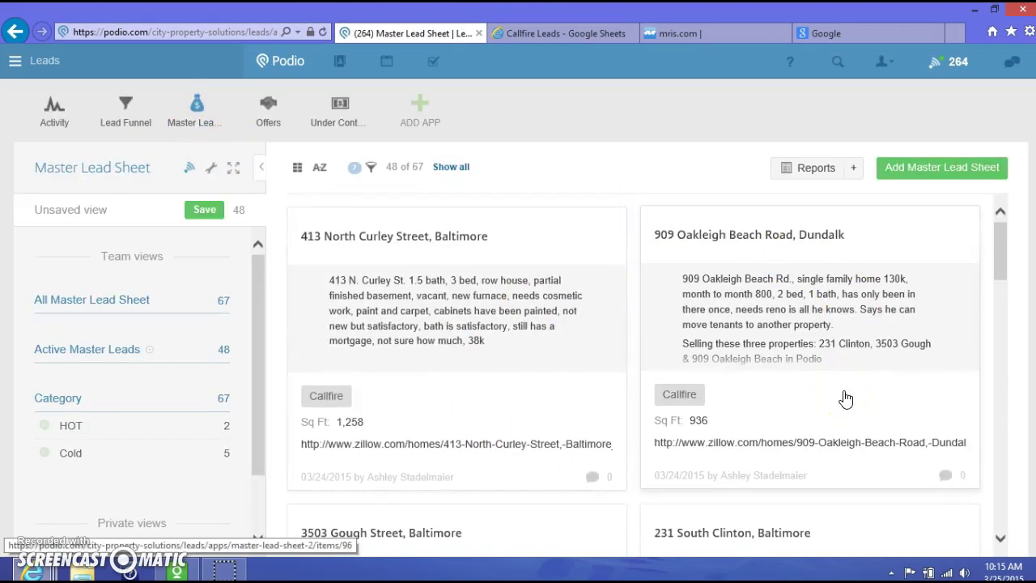
{"action": "left_click", "coordinate": [472, 311]}
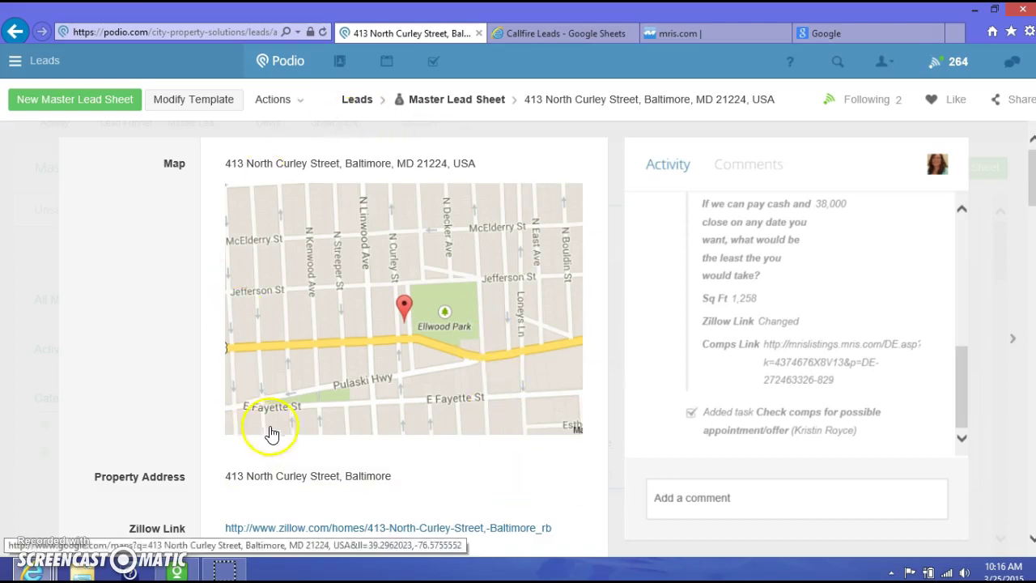
{"action": "scroll", "coordinate": [344, 445], "scroll_direction": "down", "scroll_amount": 2}
{"action": "scroll", "coordinate": [344, 446], "scroll_direction": "down", "scroll_amount": 10}
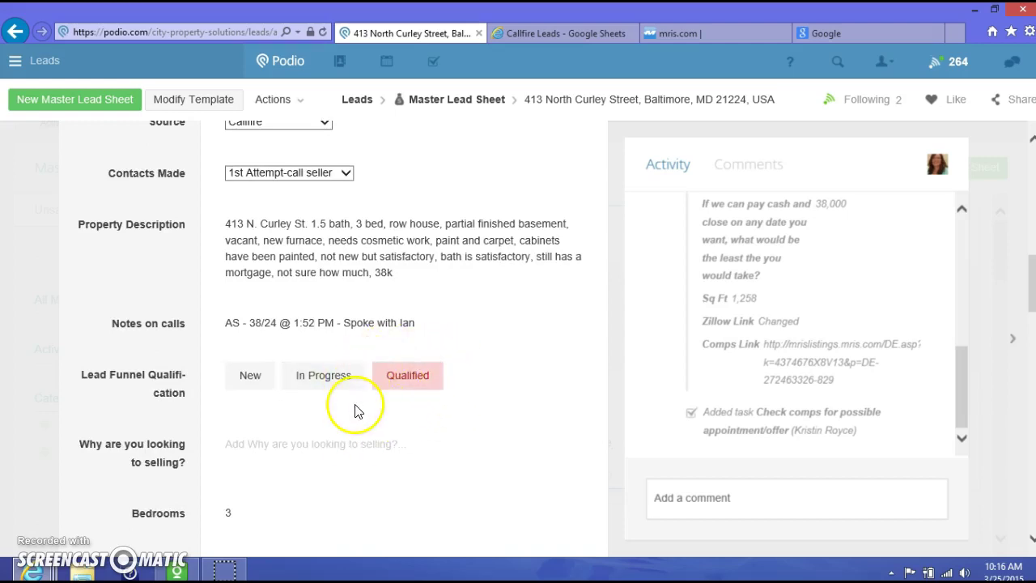
{"action": "scroll", "coordinate": [358, 411], "scroll_direction": "down", "scroll_amount": 3}
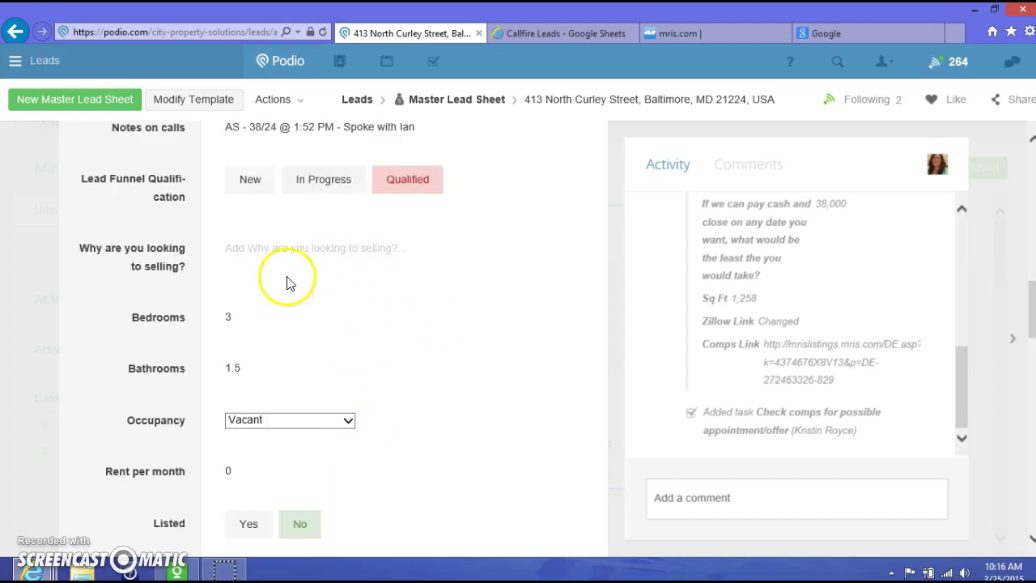
{"action": "scroll", "coordinate": [607, 437], "scroll_direction": "down", "scroll_amount": 2}
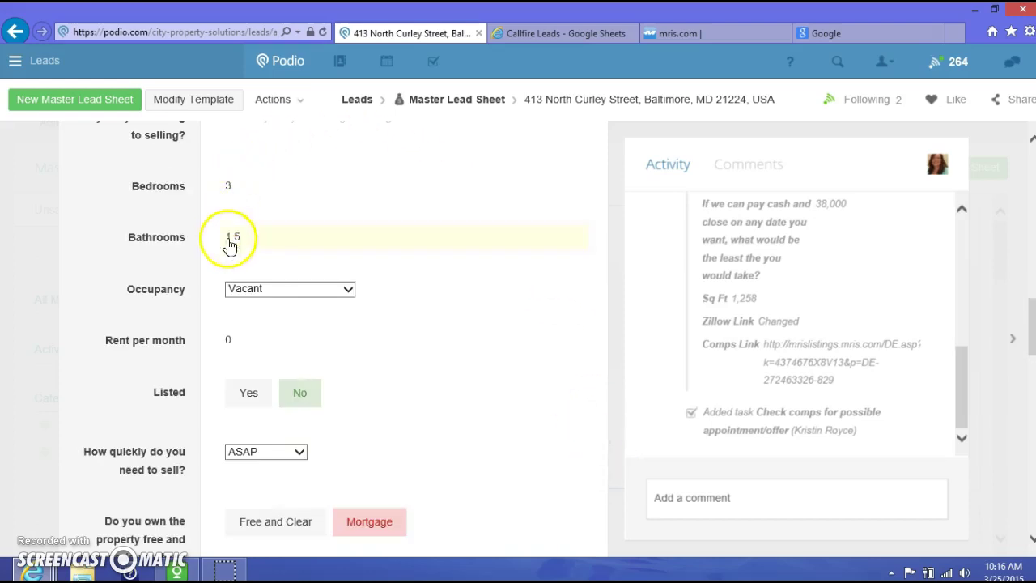
{"action": "scroll", "coordinate": [518, 467], "scroll_direction": "down", "scroll_amount": 7}
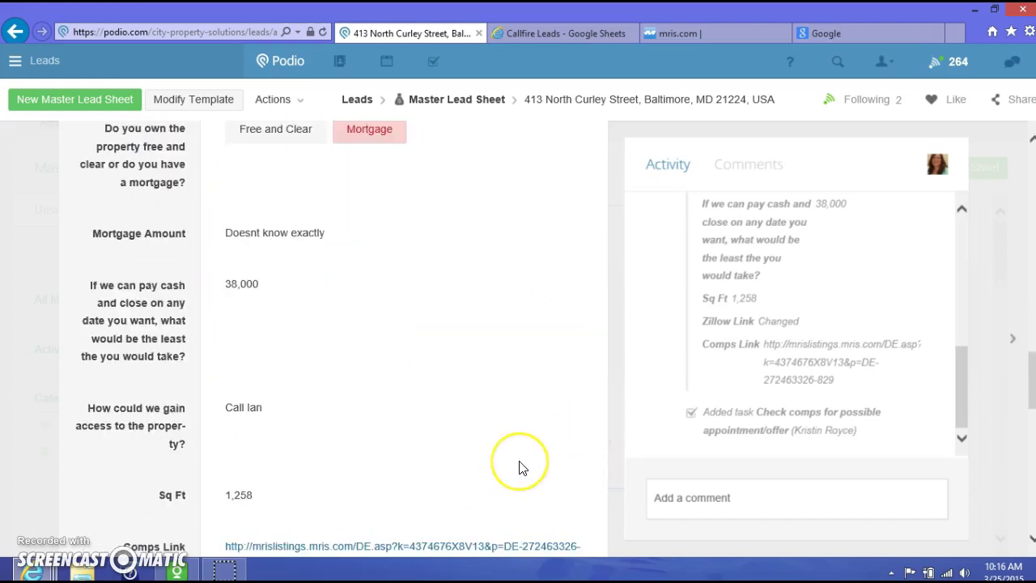
{"action": "scroll", "coordinate": [510, 457], "scroll_direction": "down", "scroll_amount": 2}
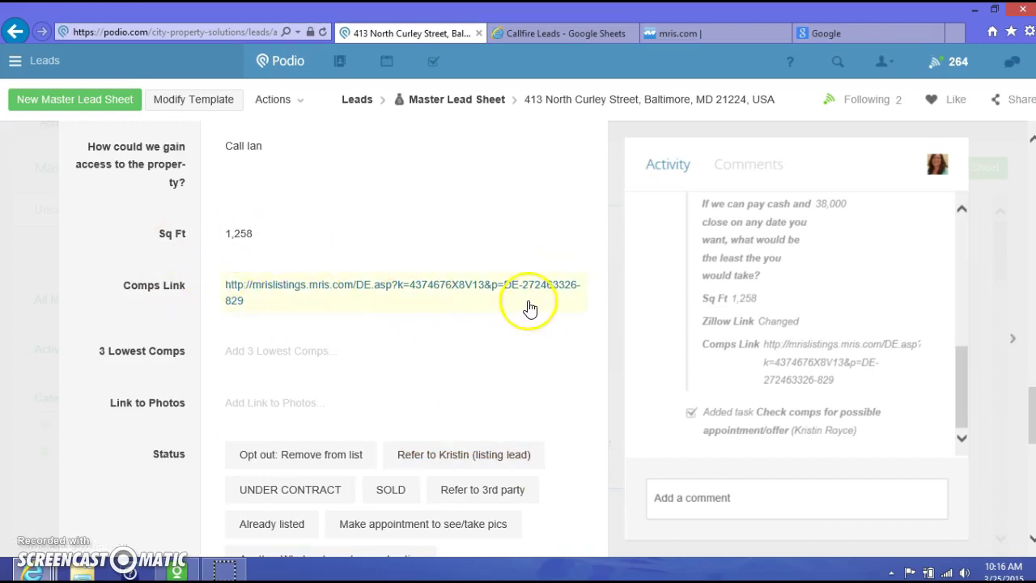
{"action": "scroll", "coordinate": [534, 299], "scroll_direction": "up", "scroll_amount": 3}
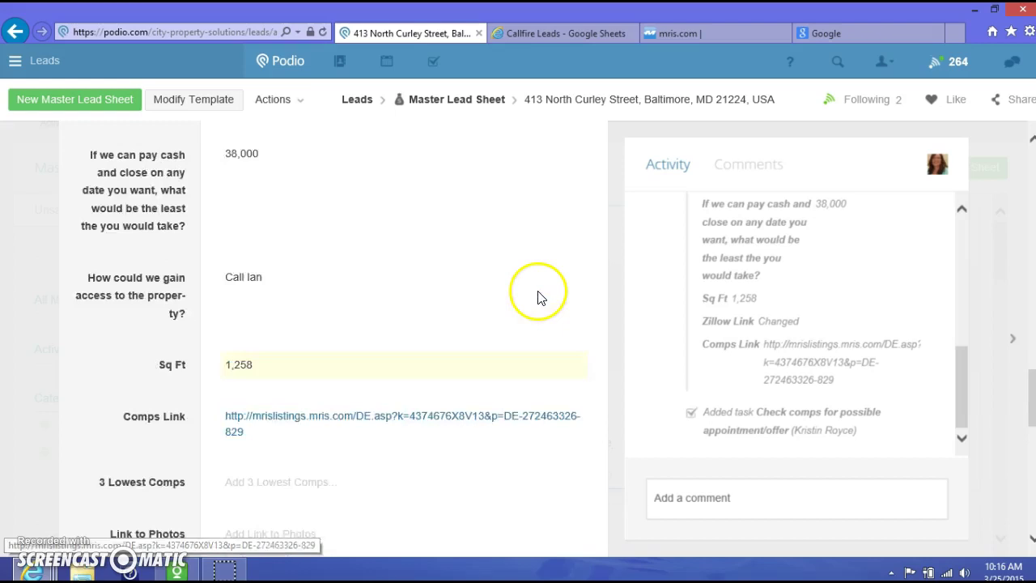
{"action": "scroll", "coordinate": [538, 298], "scroll_direction": "down", "scroll_amount": 2}
{"action": "scroll", "coordinate": [538, 298], "scroll_direction": "down", "scroll_amount": 3}
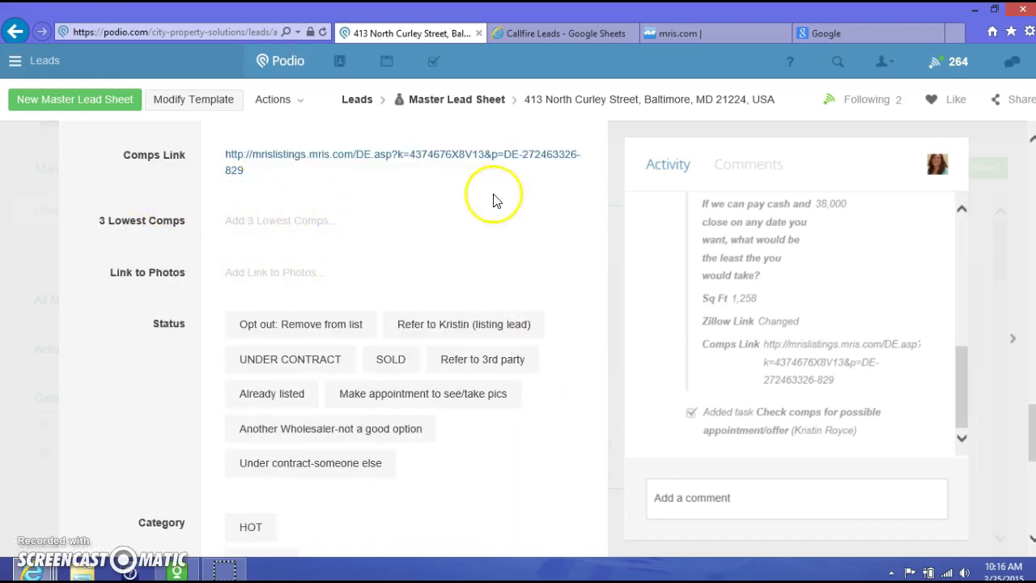
{"action": "scroll", "coordinate": [575, 292], "scroll_direction": "down", "scroll_amount": 3}
{"action": "scroll", "coordinate": [564, 307], "scroll_direction": "down", "scroll_amount": 5}
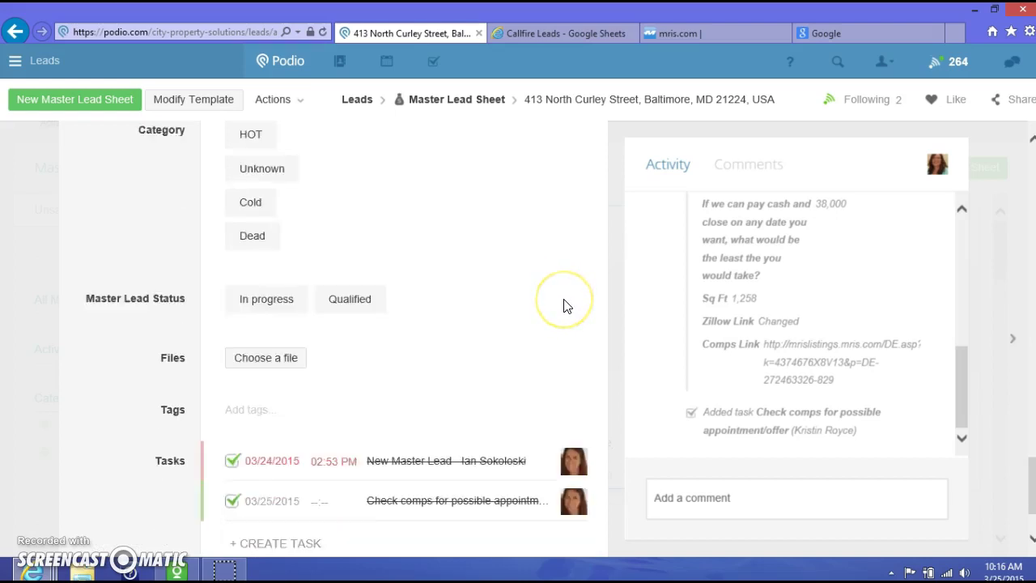
{"action": "scroll", "coordinate": [574, 326], "scroll_direction": "up", "scroll_amount": 9}
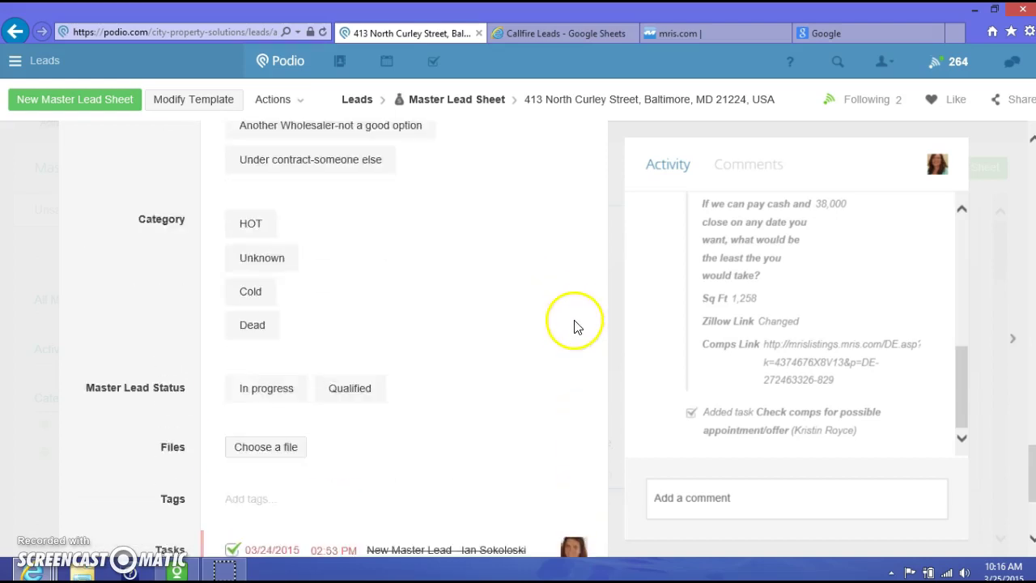
{"action": "scroll", "coordinate": [573, 326], "scroll_direction": "up", "scroll_amount": 3}
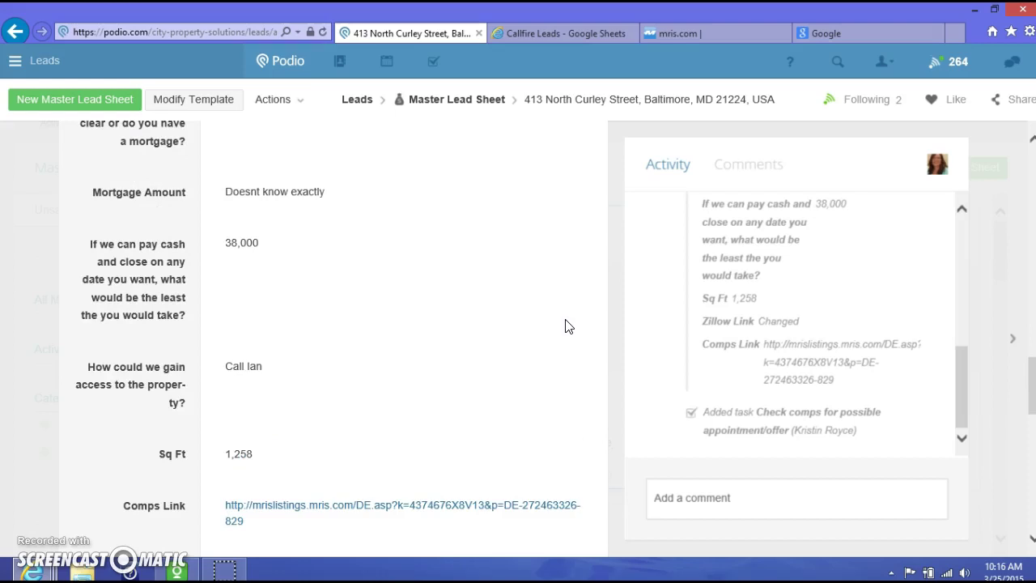
{"action": "scroll", "coordinate": [565, 326], "scroll_direction": "up", "scroll_amount": 13}
{"action": "scroll", "coordinate": [565, 326], "scroll_direction": "down", "scroll_amount": 4}
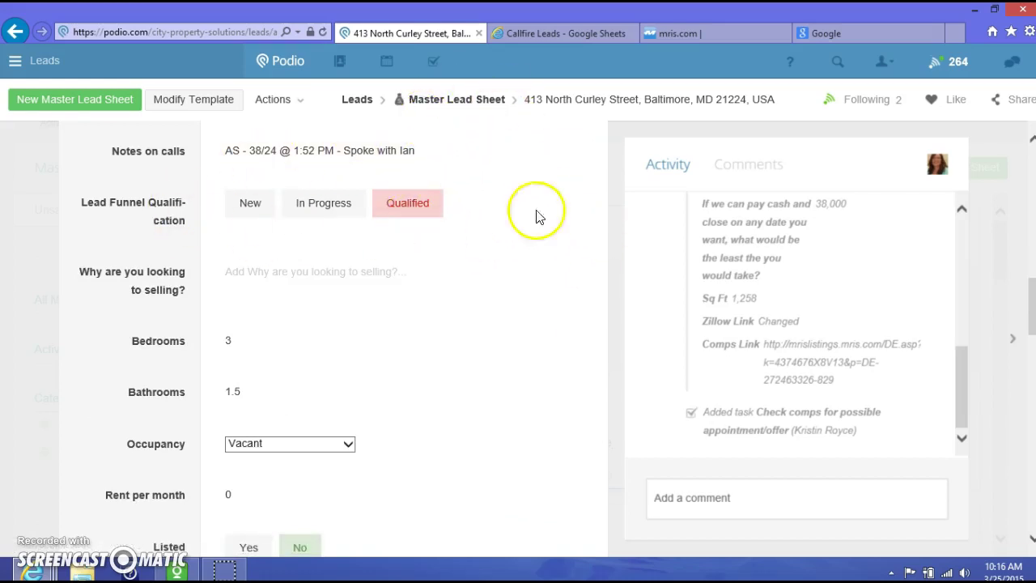
{"action": "scroll", "coordinate": [542, 259], "scroll_direction": "up", "scroll_amount": 2}
{"action": "scroll", "coordinate": [544, 274], "scroll_direction": "up", "scroll_amount": 12}
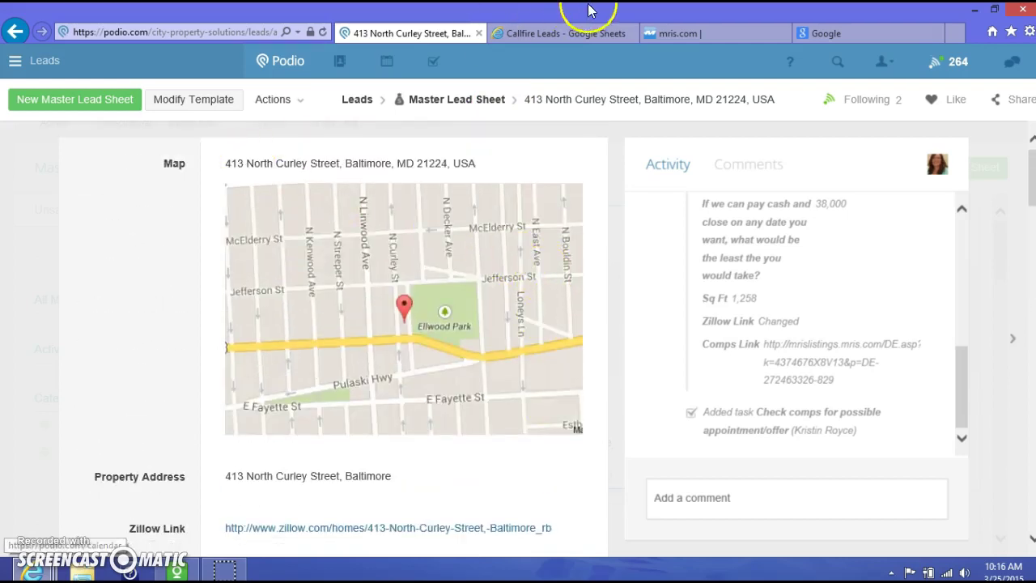
{"action": "left_click", "coordinate": [570, 33]}
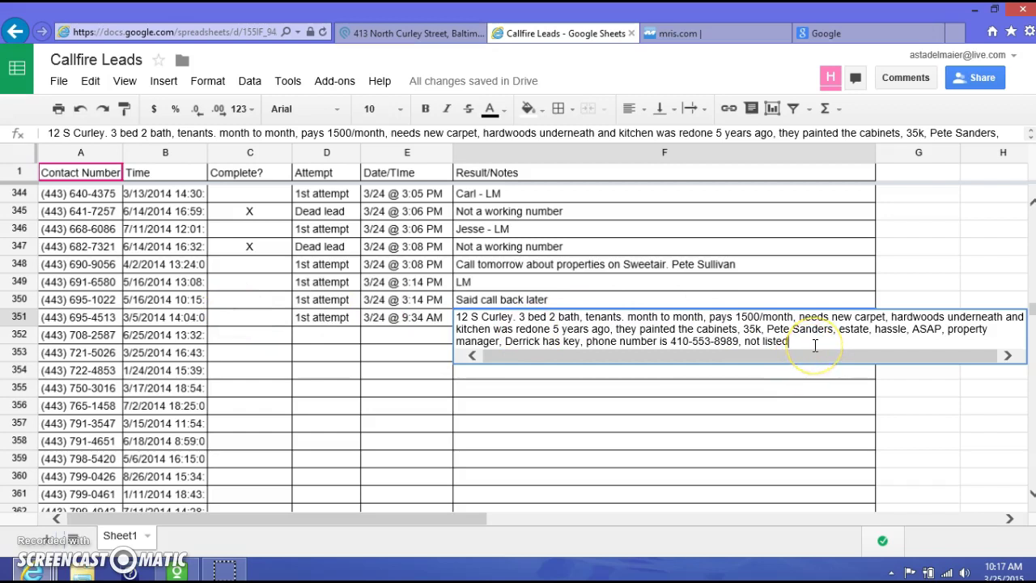
{"action": "left_click", "coordinate": [445, 34]}
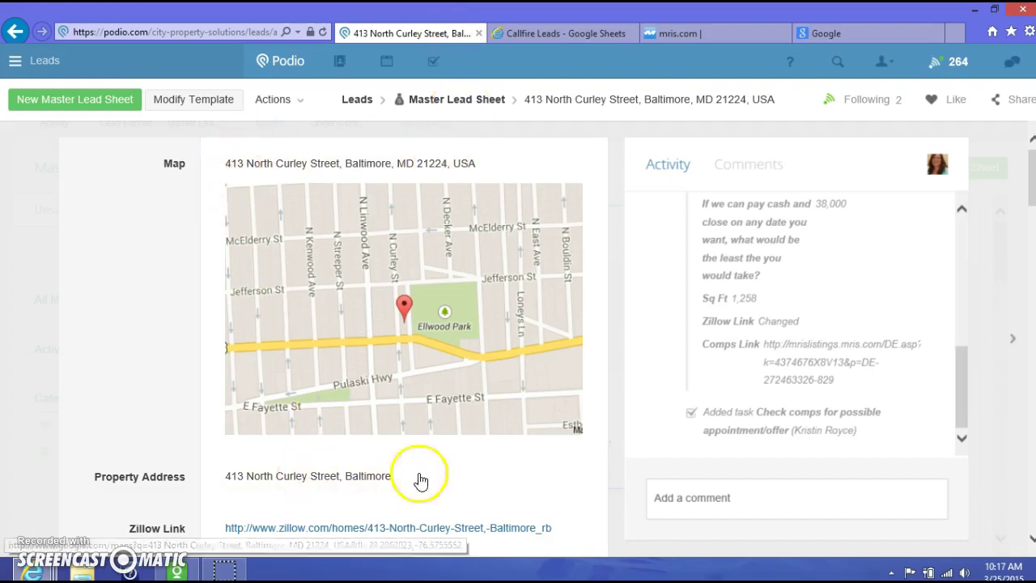
{"action": "scroll", "coordinate": [456, 455], "scroll_direction": "down", "scroll_amount": 4}
{"action": "scroll", "coordinate": [429, 390], "scroll_direction": "down", "scroll_amount": 2}
{"action": "scroll", "coordinate": [428, 393], "scroll_direction": "down", "scroll_amount": 3}
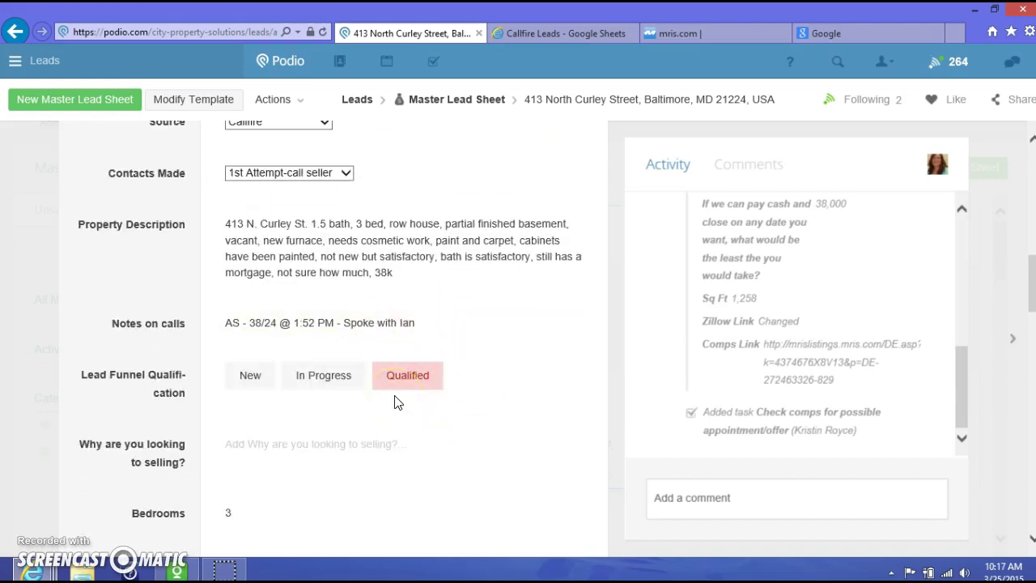
{"action": "scroll", "coordinate": [396, 402], "scroll_direction": "down", "scroll_amount": 2}
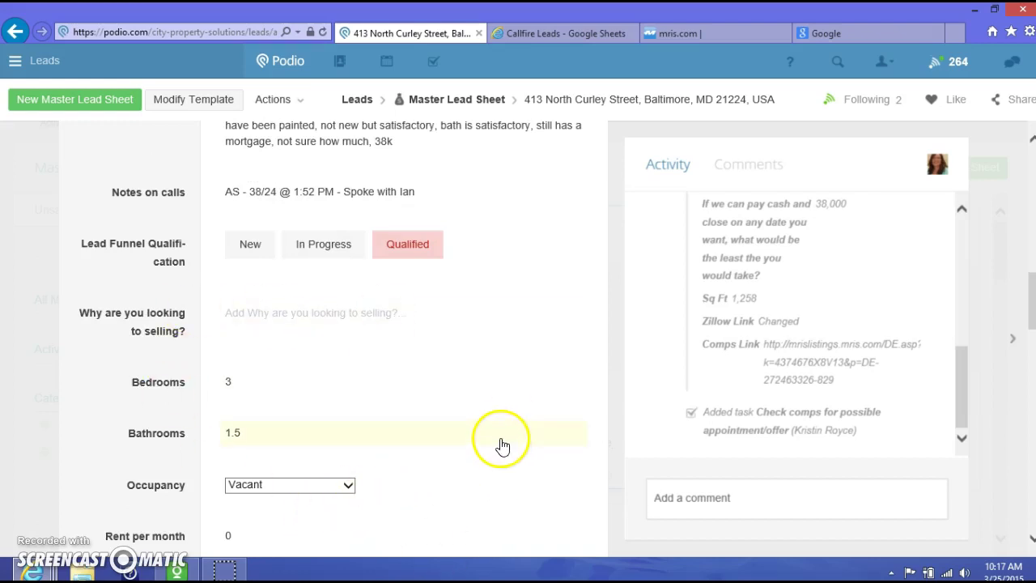
{"action": "scroll", "coordinate": [504, 441], "scroll_direction": "up", "scroll_amount": 10}
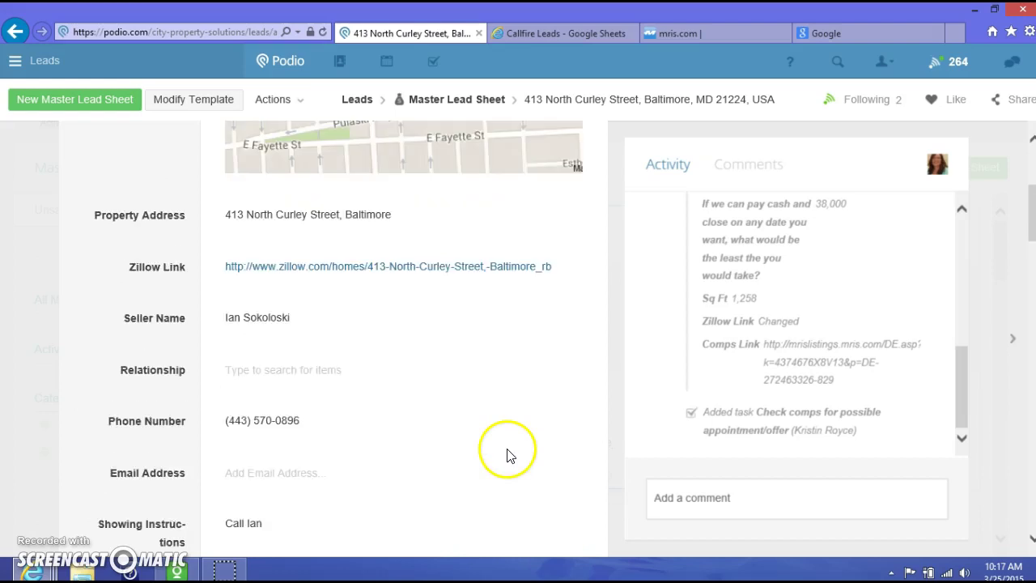
{"action": "scroll", "coordinate": [507, 455], "scroll_direction": "up", "scroll_amount": 3}
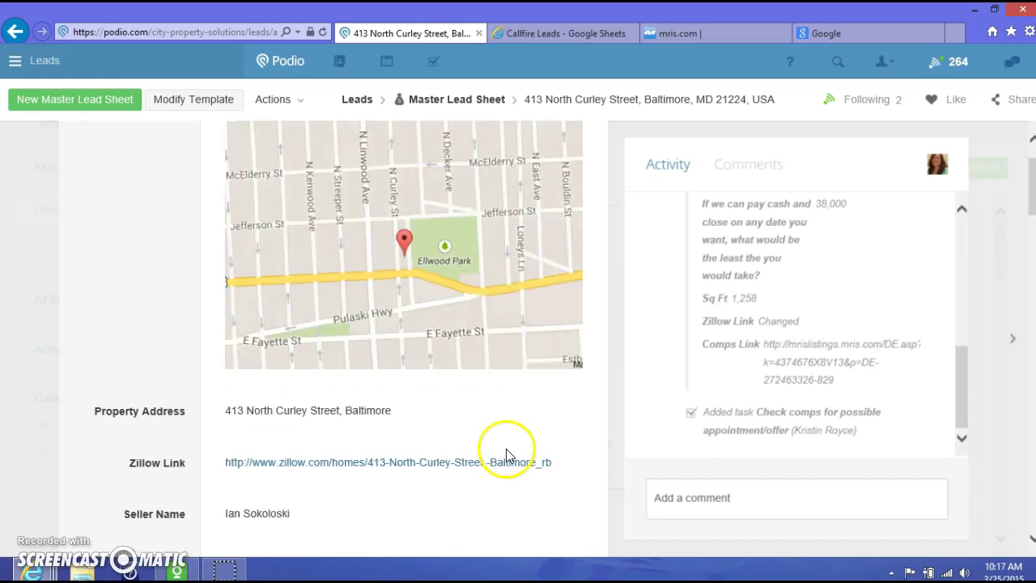
{"action": "left_click", "coordinate": [432, 102]}
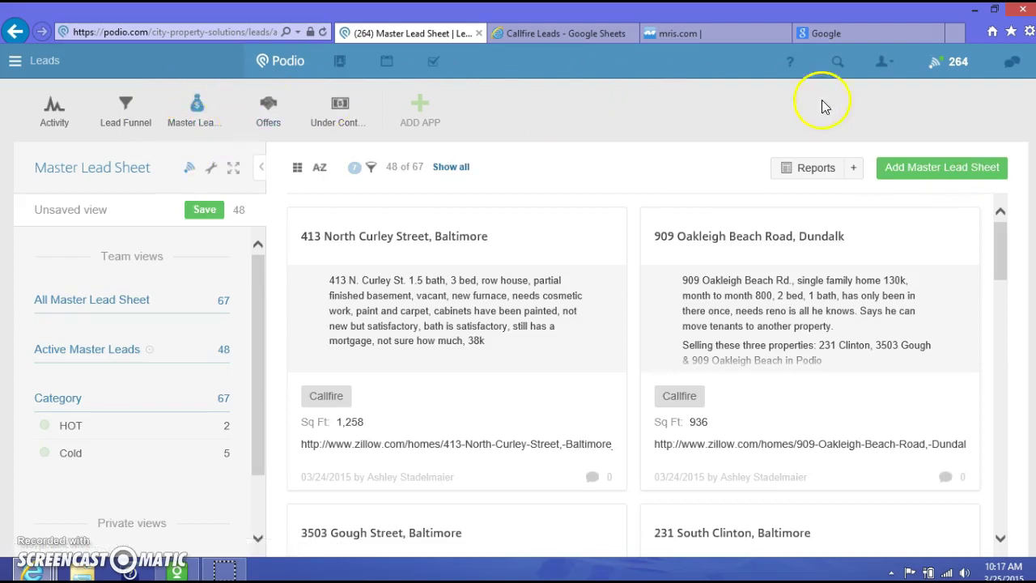
Start a blank Master Lead Sheet item and bring the Callfire Leads spreadsheet to the front
{"action": "left_click", "coordinate": [951, 170]}
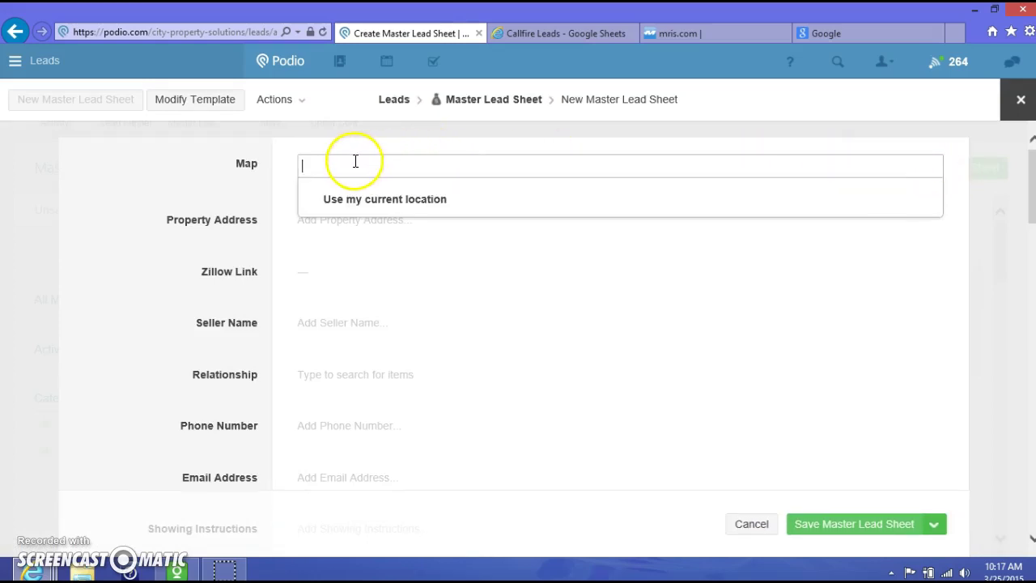
{"action": "left_click", "coordinate": [534, 33]}
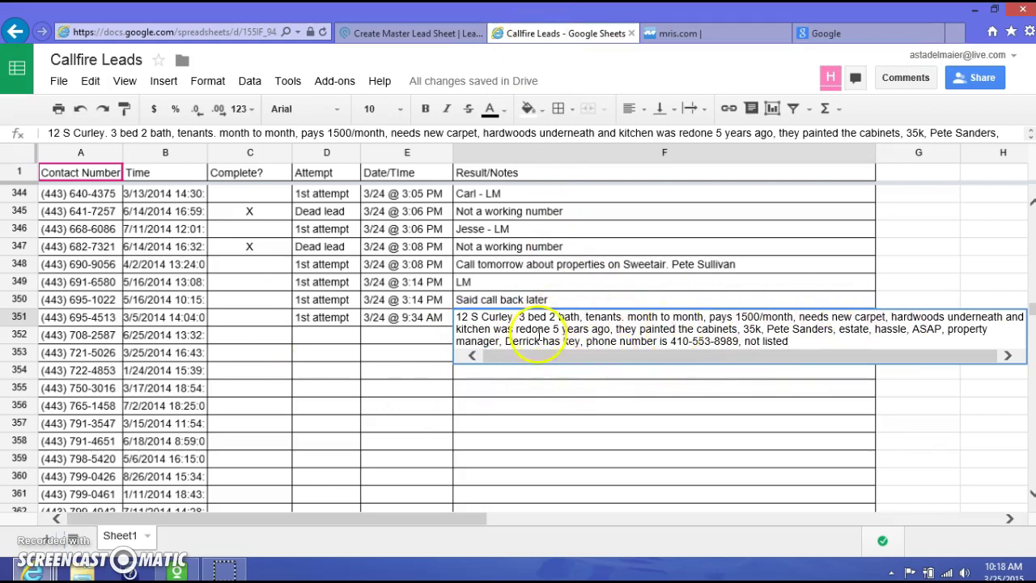
{"action": "left_click", "coordinate": [497, 373]}
{"action": "left_click", "coordinate": [488, 322]}
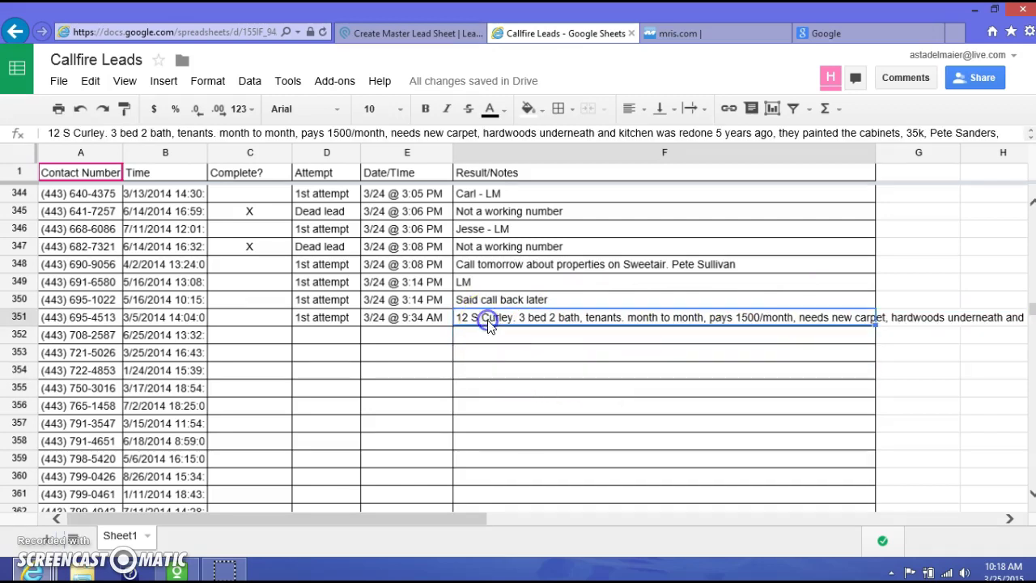
{"action": "right_click", "coordinate": [488, 322]}
{"action": "left_click", "coordinate": [517, 360]}
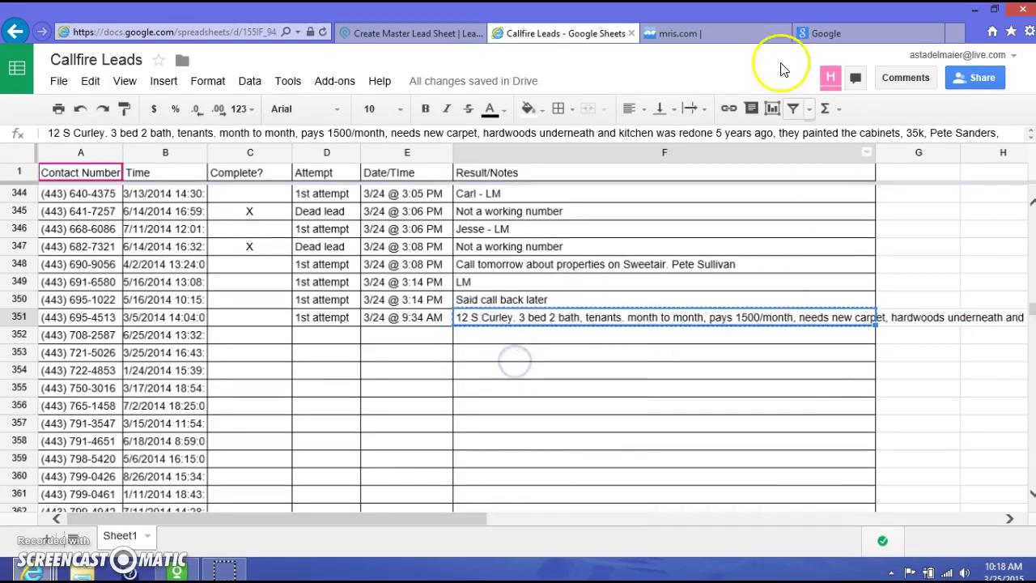
{"action": "left_click", "coordinate": [417, 34]}
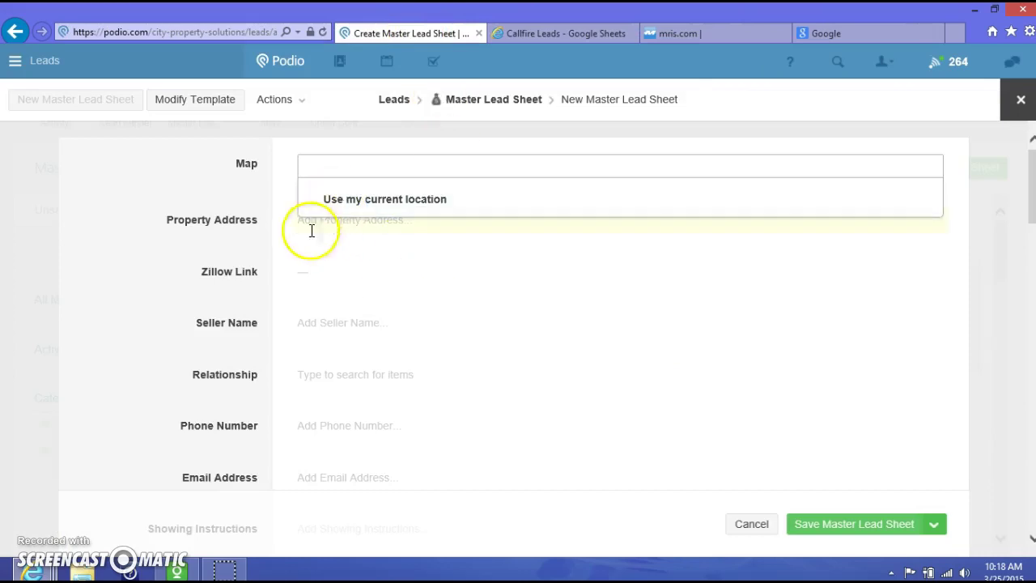
{"action": "scroll", "coordinate": [381, 359], "scroll_direction": "down", "scroll_amount": 4}
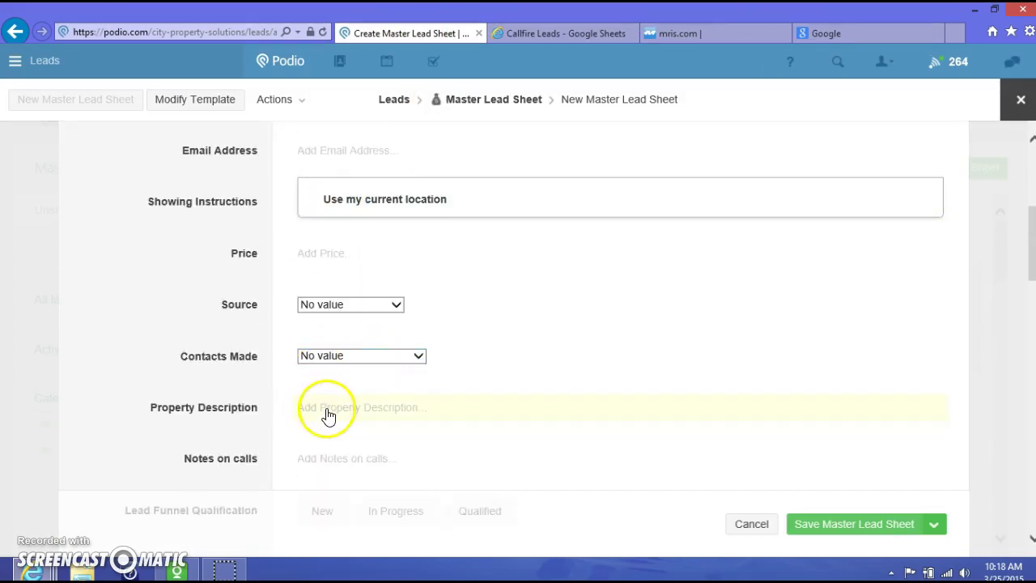
{"action": "left_click", "coordinate": [328, 414]}
{"action": "right_click", "coordinate": [341, 440]}
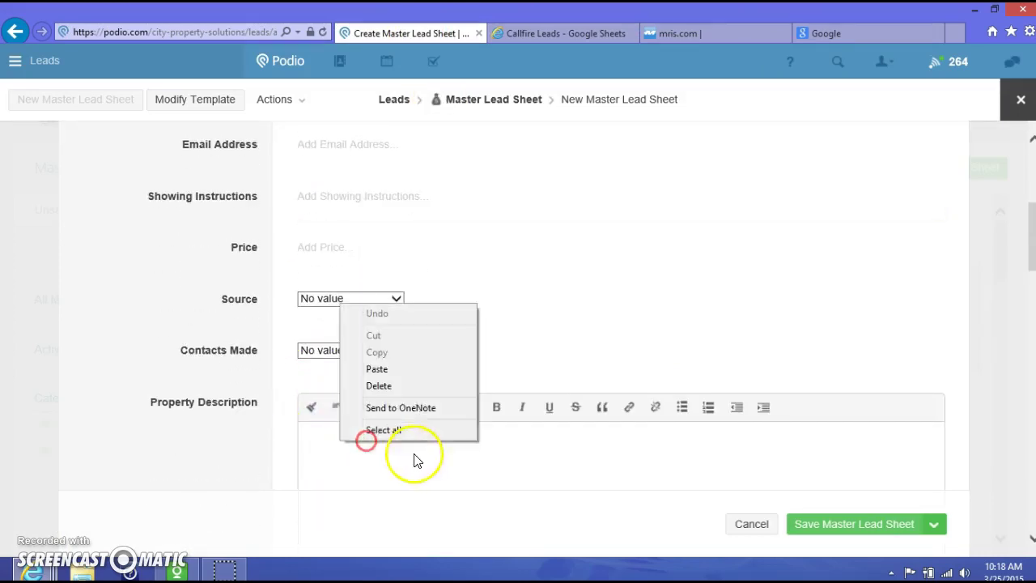
{"action": "left_click", "coordinate": [390, 374]}
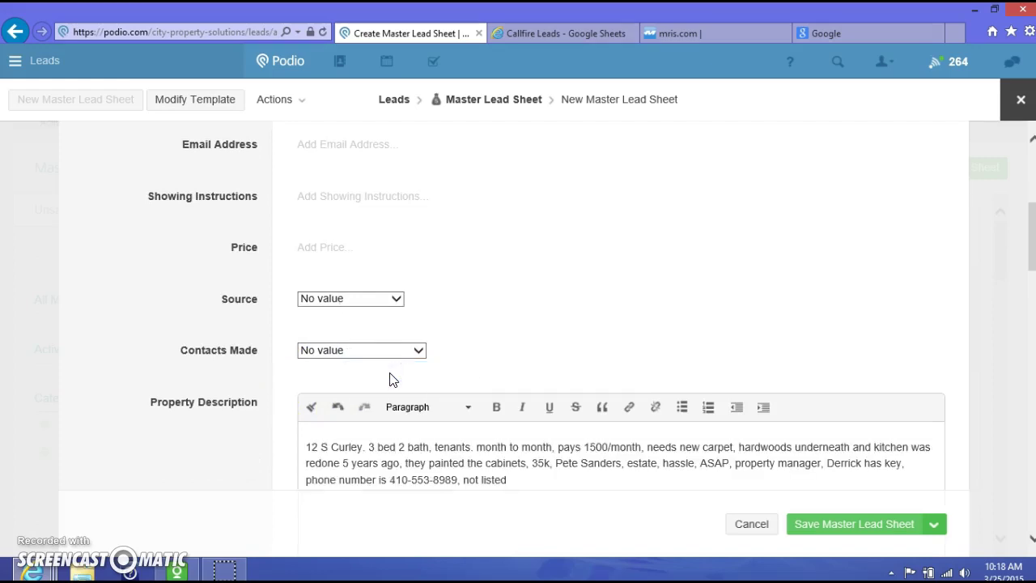
Copy the seller's contact number from cell A351 and return to the new Podio lead form
{"action": "left_click", "coordinate": [556, 34]}
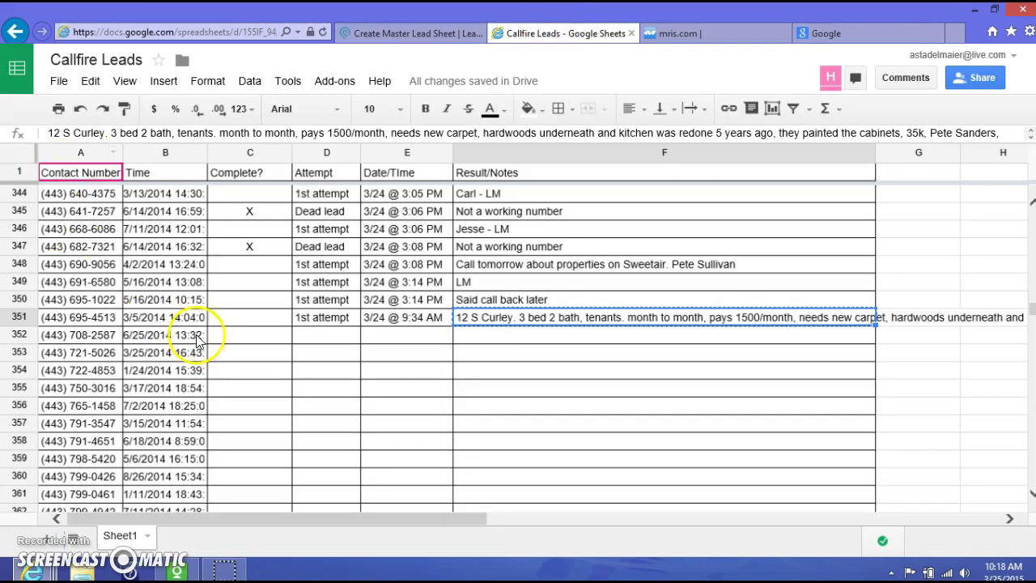
{"action": "left_click", "coordinate": [85, 318]}
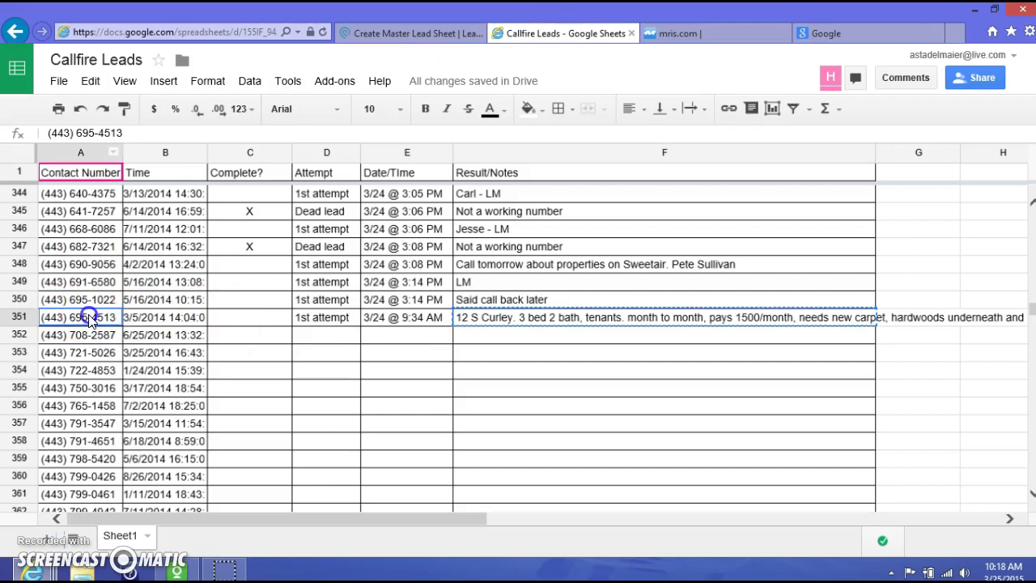
{"action": "right_click", "coordinate": [87, 318]}
{"action": "left_click", "coordinate": [118, 352]}
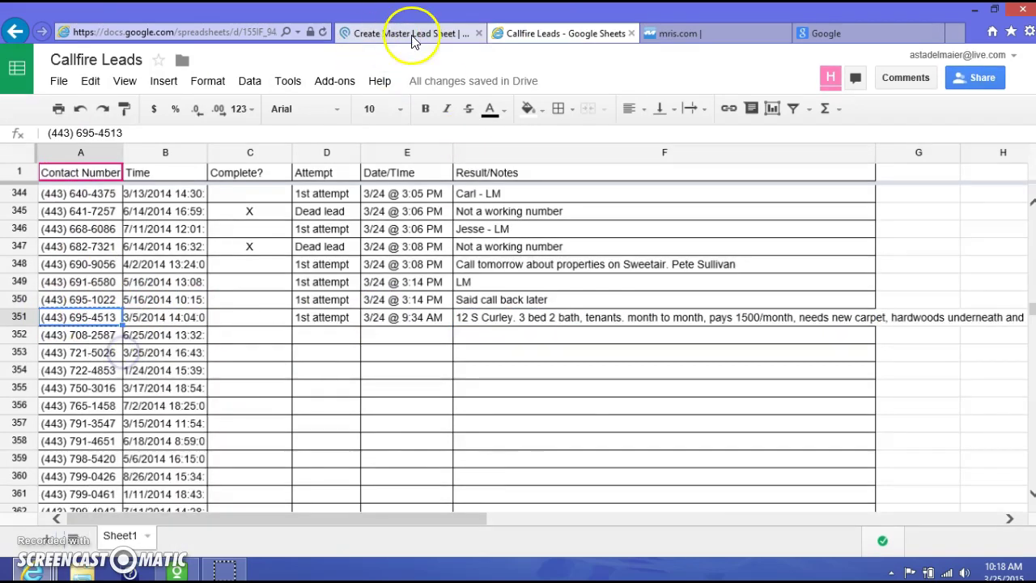
{"action": "left_click", "coordinate": [413, 35]}
Paste the spreadsheet's contact number into the Phone Number field and review the form
{"action": "scroll", "coordinate": [384, 273], "scroll_direction": "up", "scroll_amount": 3}
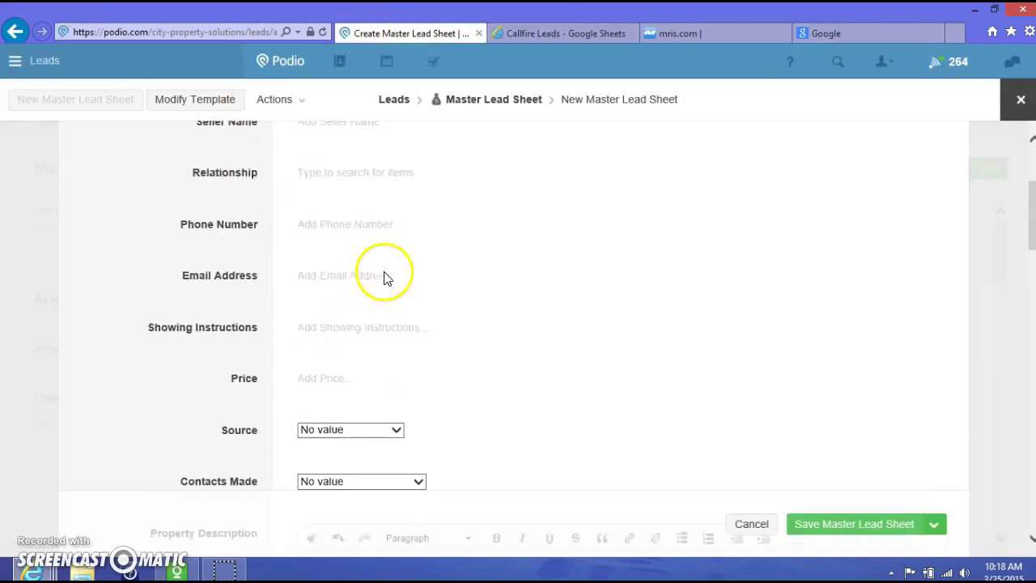
{"action": "left_click", "coordinate": [317, 290]}
{"action": "right_click", "coordinate": [318, 286]}
{"action": "left_click", "coordinate": [358, 356]}
{"action": "left_click_drag", "start_coordinate": [453, 348], "coordinate": [707, 333]}
{"action": "scroll", "coordinate": [710, 333], "scroll_direction": "up", "scroll_amount": 3}
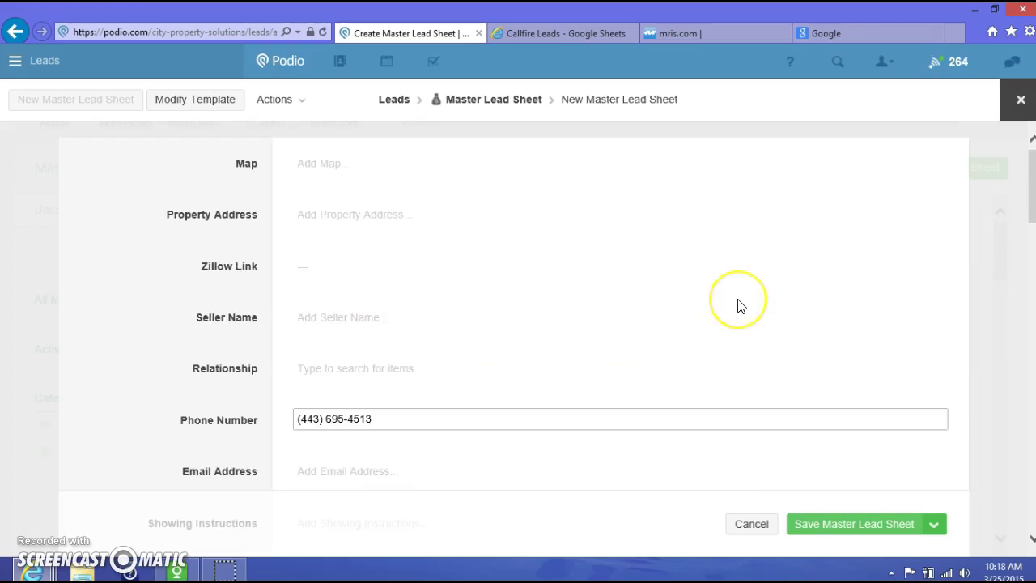
{"action": "scroll", "coordinate": [737, 306], "scroll_direction": "down", "scroll_amount": 3}
{"action": "scroll", "coordinate": [737, 305], "scroll_direction": "down", "scroll_amount": 2}
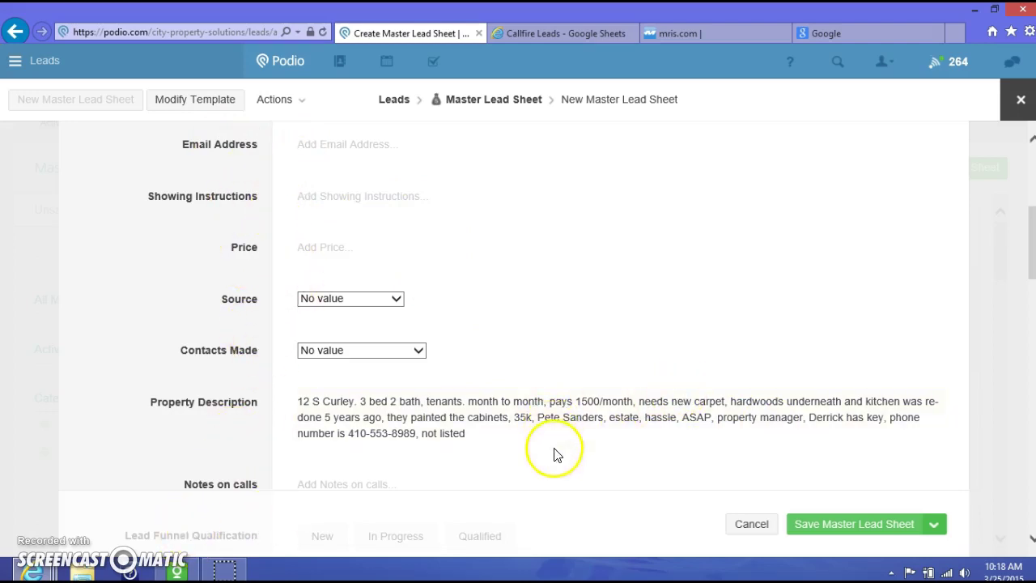
{"action": "scroll", "coordinate": [558, 449], "scroll_direction": "up", "scroll_amount": 4}
{"action": "scroll", "coordinate": [565, 449], "scroll_direction": "down", "scroll_amount": 4}
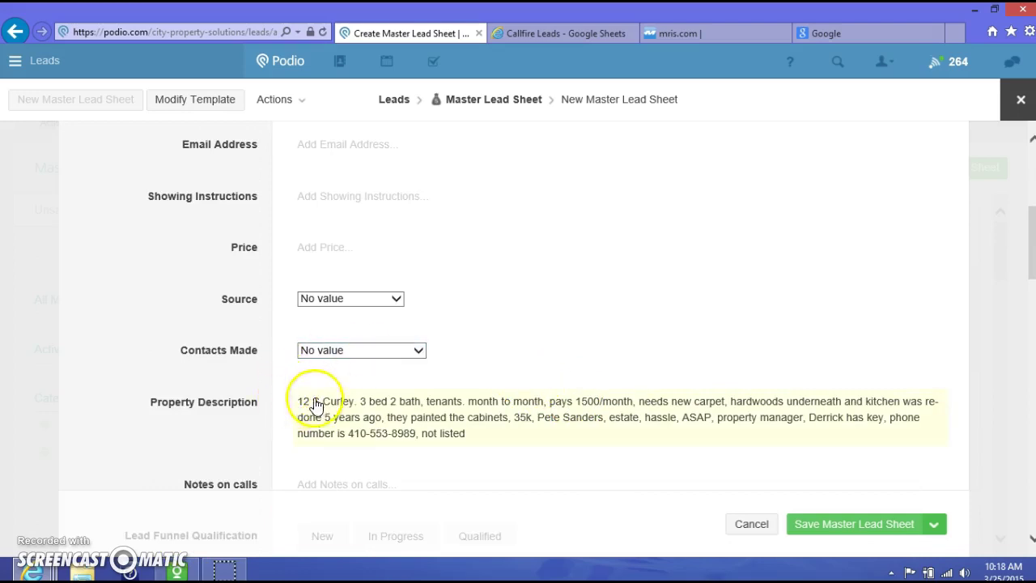
{"action": "scroll", "coordinate": [607, 416], "scroll_direction": "up", "scroll_amount": 4}
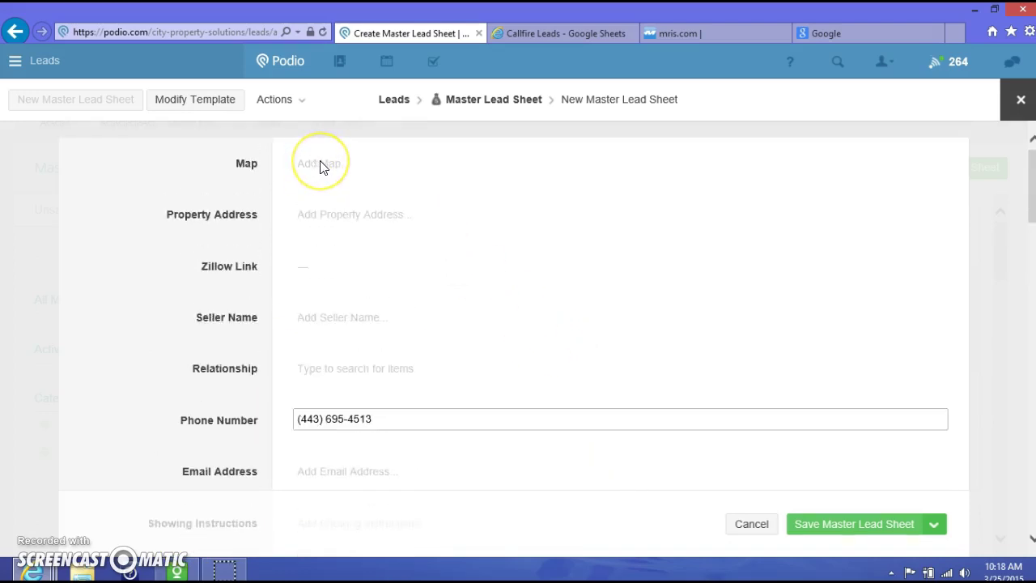
{"action": "left_click", "coordinate": [321, 165]}
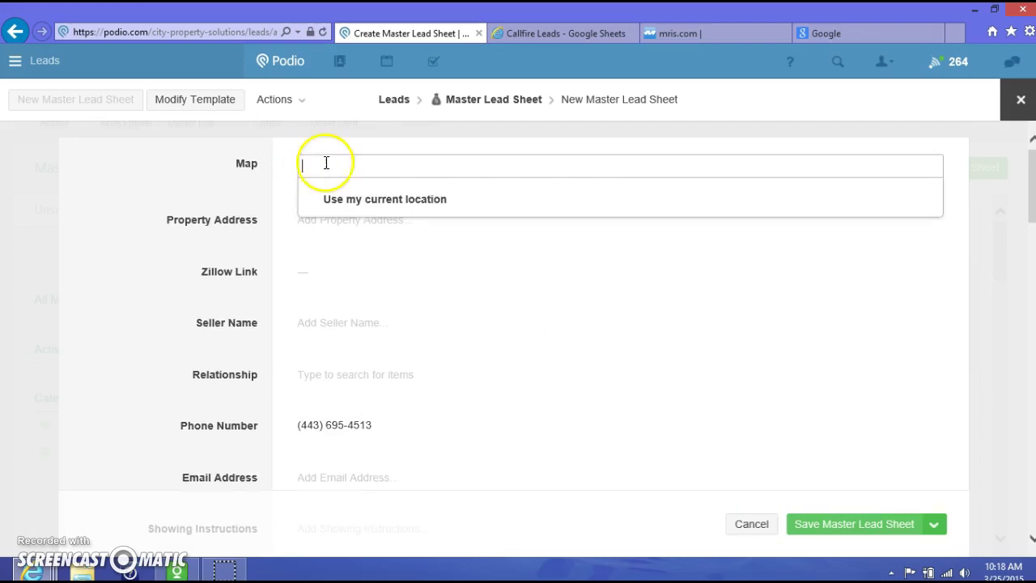
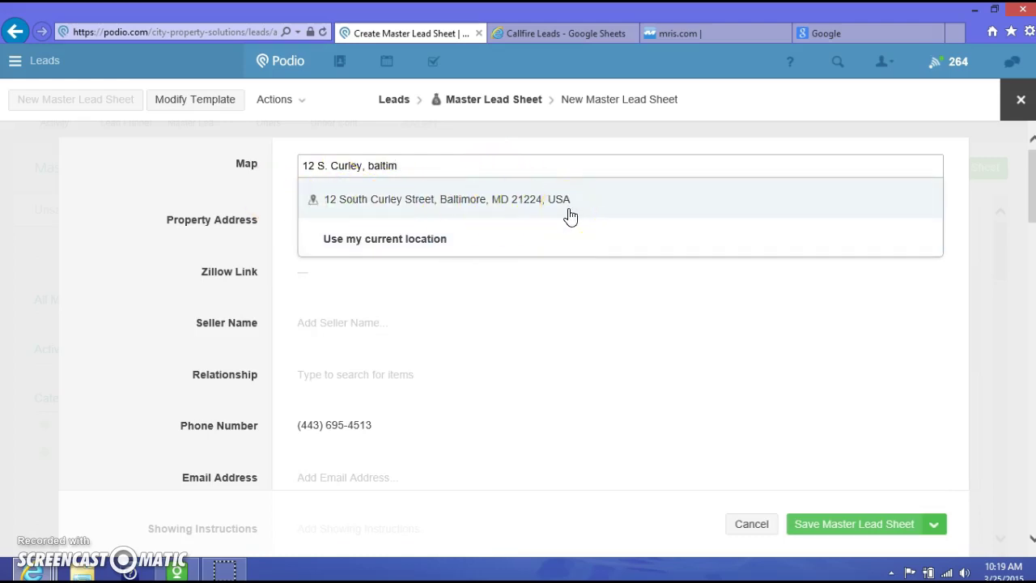
{"action": "left_click", "coordinate": [455, 203]}
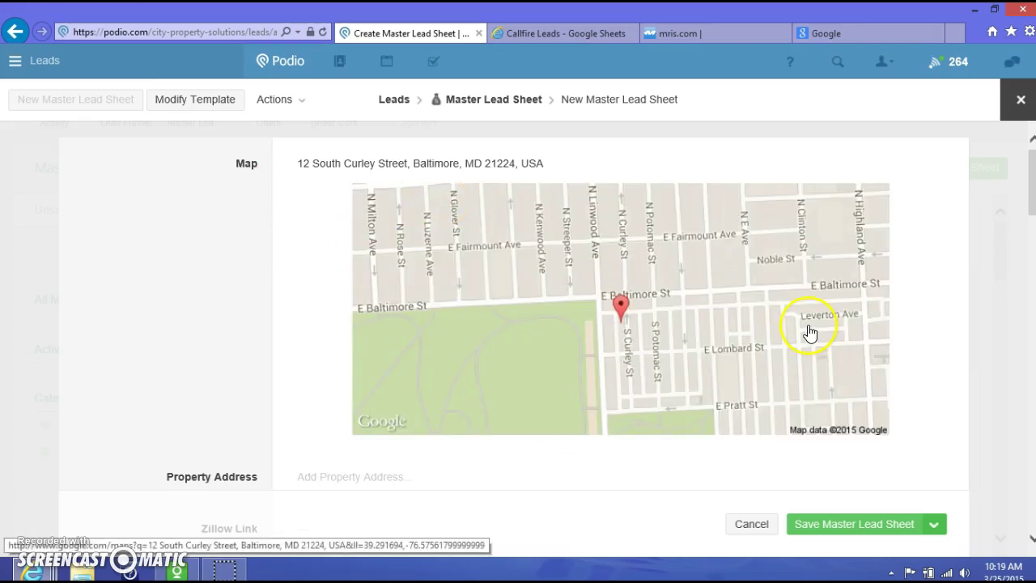
{"action": "scroll", "coordinate": [813, 330], "scroll_direction": "down", "scroll_amount": 4}
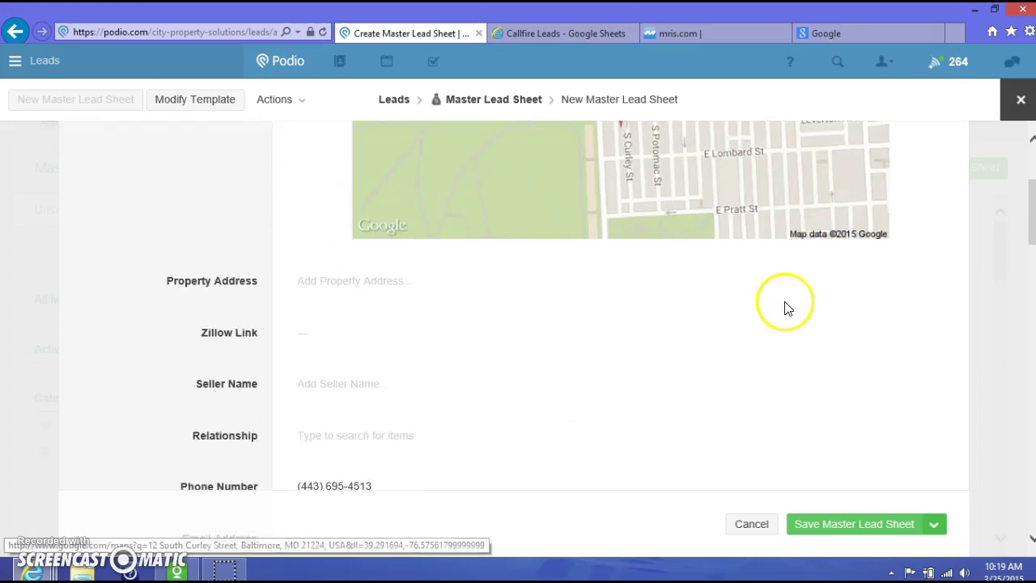
{"action": "left_click", "coordinate": [338, 282]}
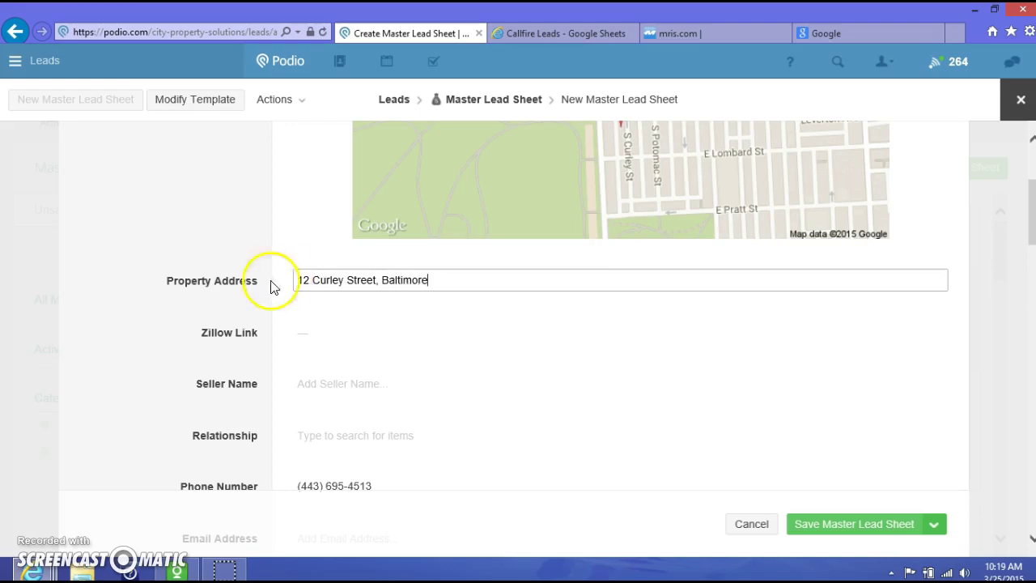
{"action": "left_click", "coordinate": [208, 300]}
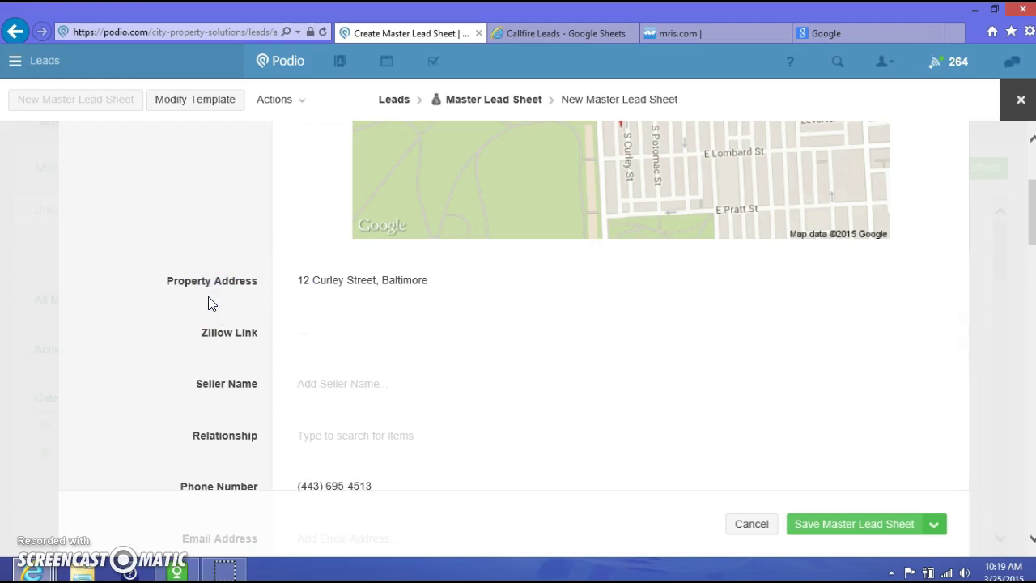
{"action": "scroll", "coordinate": [240, 326], "scroll_direction": "up", "scroll_amount": 3}
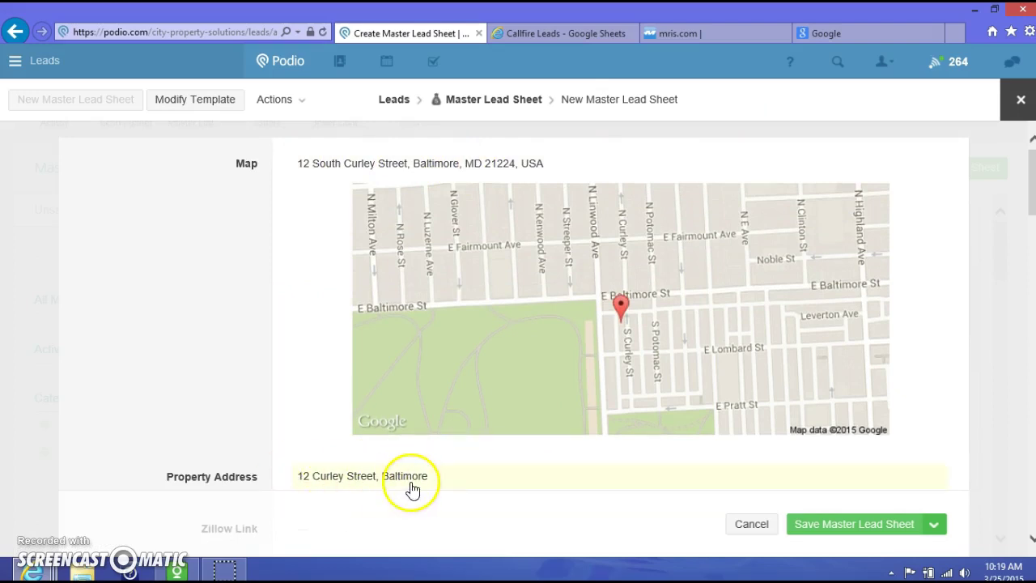
{"action": "scroll", "coordinate": [267, 441], "scroll_direction": "down", "scroll_amount": 3}
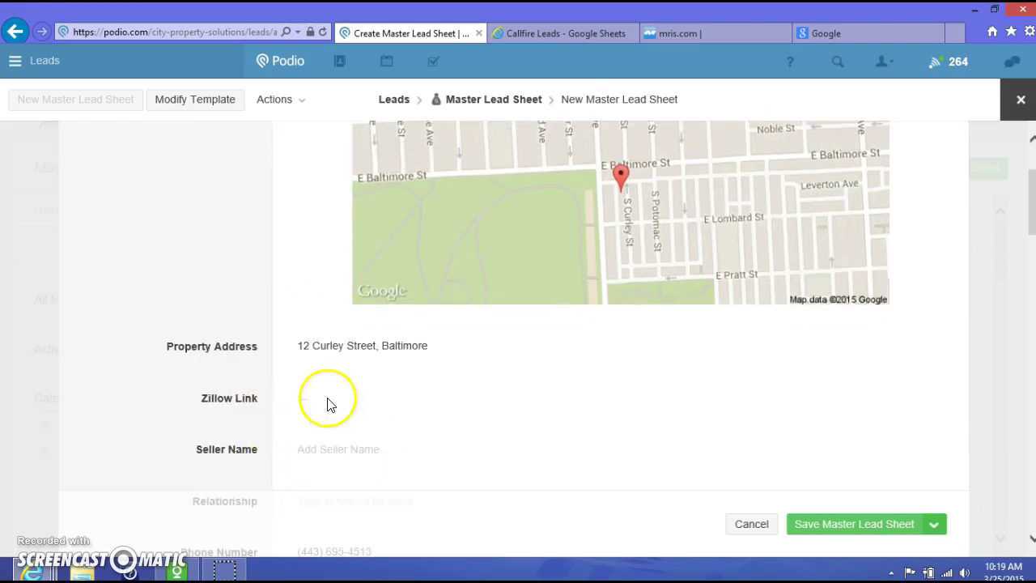
{"action": "left_click", "coordinate": [844, 522]}
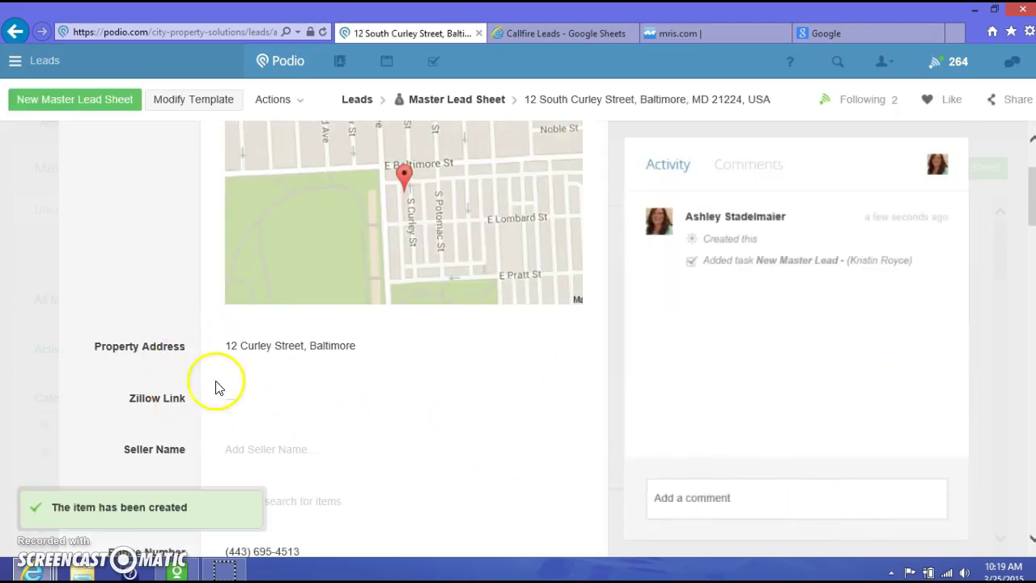
{"action": "left_click", "coordinate": [460, 102]}
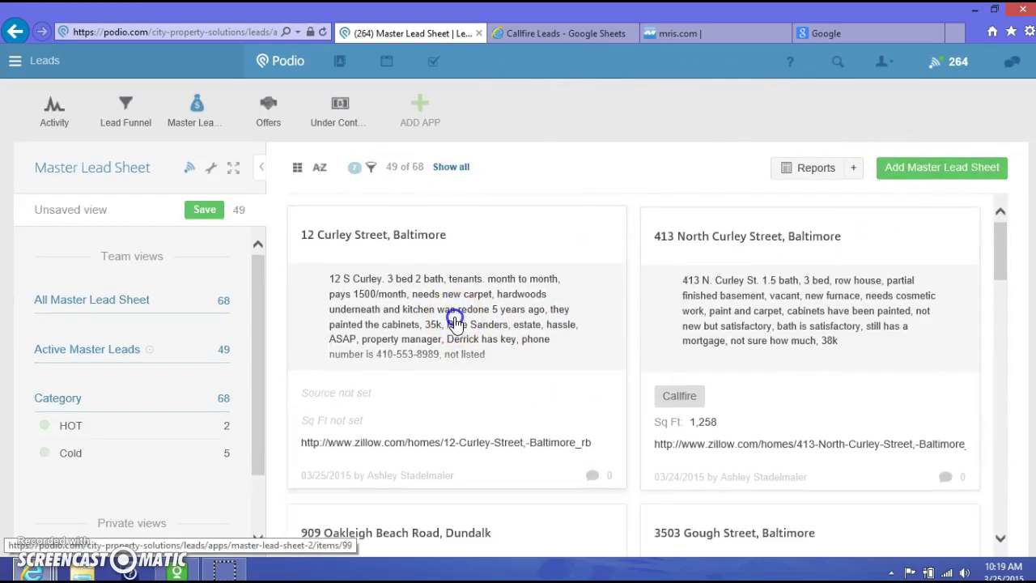
{"action": "left_click", "coordinate": [456, 322]}
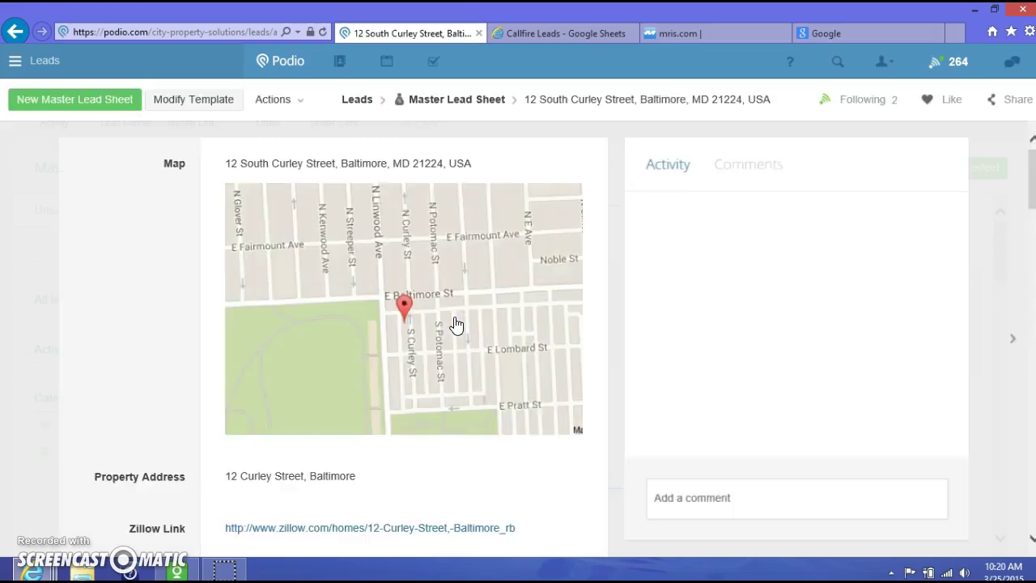
{"action": "scroll", "coordinate": [455, 325], "scroll_direction": "down", "scroll_amount": 1}
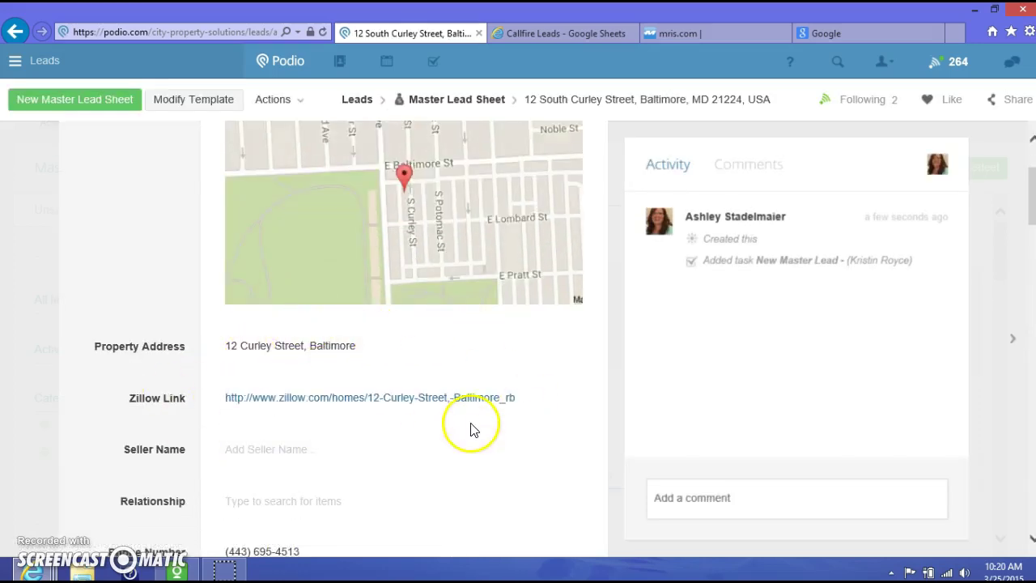
{"action": "scroll", "coordinate": [506, 430], "scroll_direction": "up", "scroll_amount": 2}
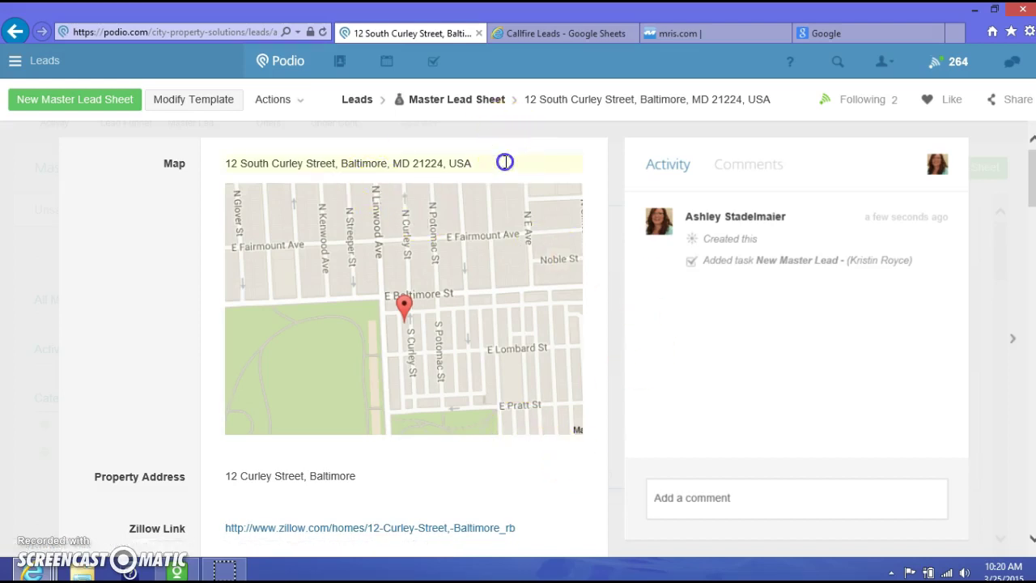
{"action": "left_click", "coordinate": [505, 162]}
{"action": "left_click", "coordinate": [428, 490]}
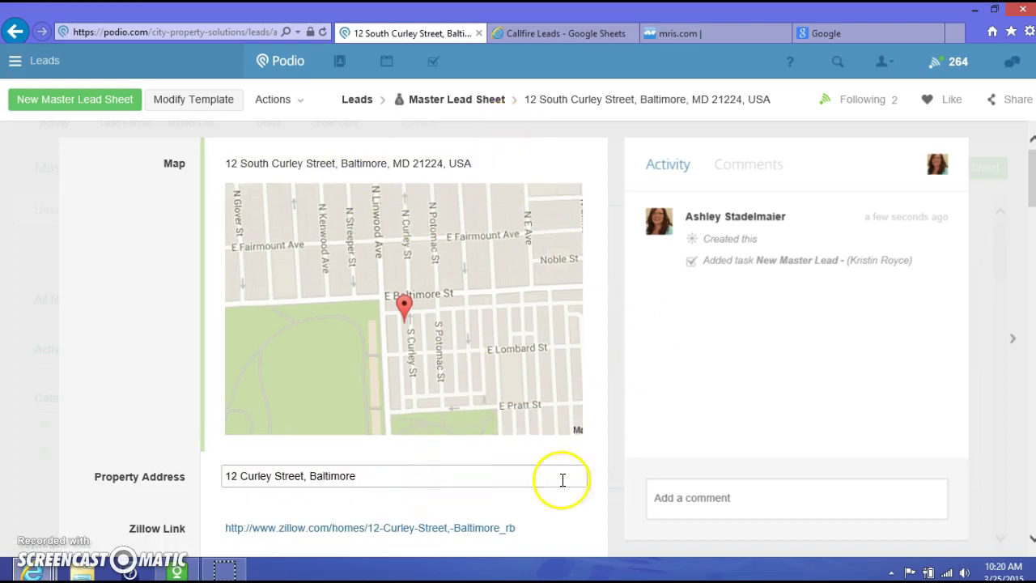
{"action": "type", "text": "TEST"}
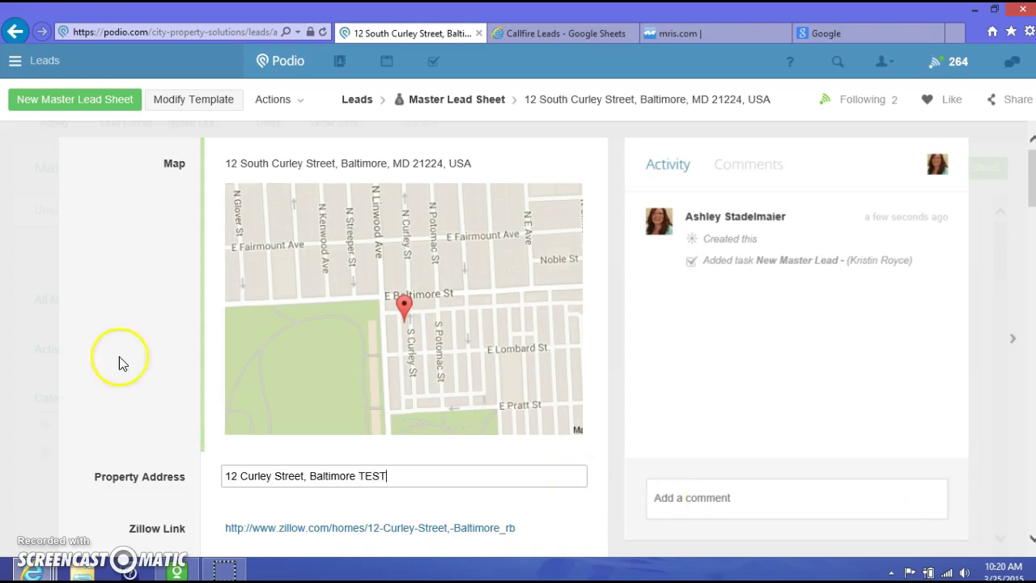
{"action": "left_click", "coordinate": [105, 416]}
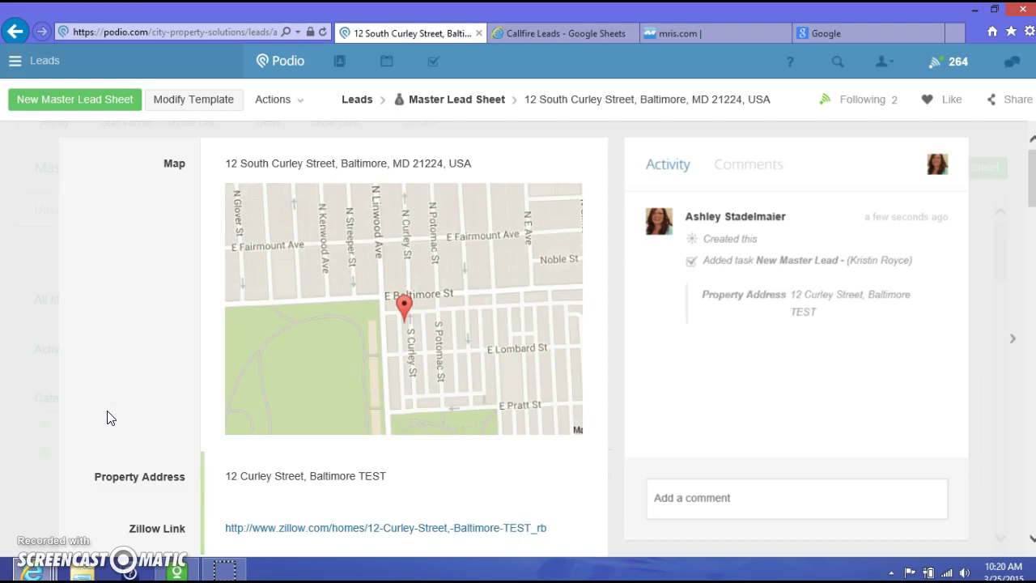
Enter the seller's name in the Seller Name field
{"action": "scroll", "coordinate": [109, 408], "scroll_direction": "down", "scroll_amount": 3}
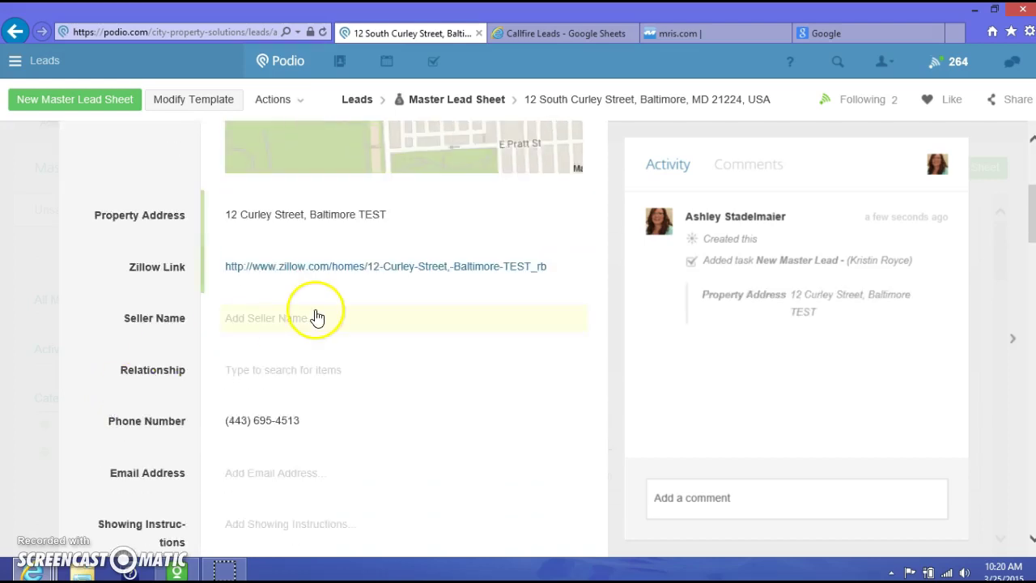
{"action": "scroll", "coordinate": [332, 344], "scroll_direction": "down", "scroll_amount": 3}
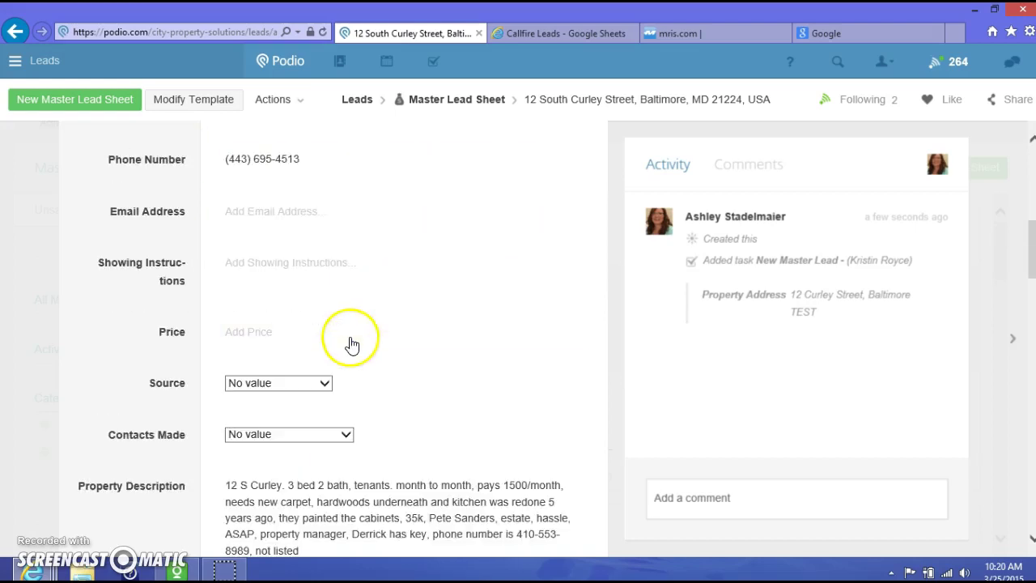
{"action": "scroll", "coordinate": [492, 523], "scroll_direction": "down", "scroll_amount": 1}
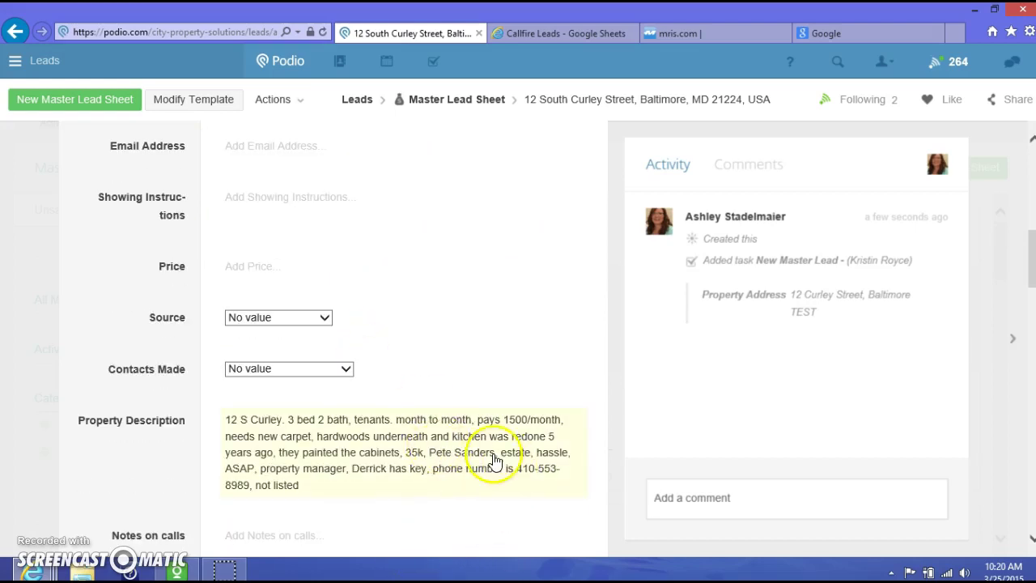
{"action": "scroll", "coordinate": [477, 453], "scroll_direction": "up", "scroll_amount": 1}
{"action": "scroll", "coordinate": [464, 444], "scroll_direction": "up", "scroll_amount": 2}
{"action": "left_click", "coordinate": [267, 190]}
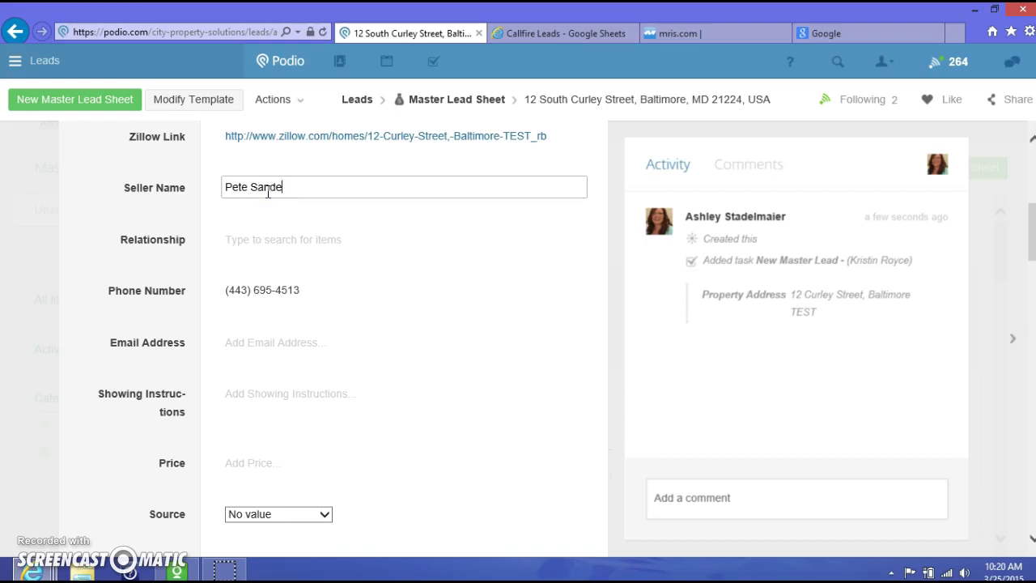
{"action": "scroll", "coordinate": [437, 356], "scroll_direction": "down", "scroll_amount": 2}
{"action": "scroll", "coordinate": [364, 291], "scroll_direction": "up", "scroll_amount": 2}
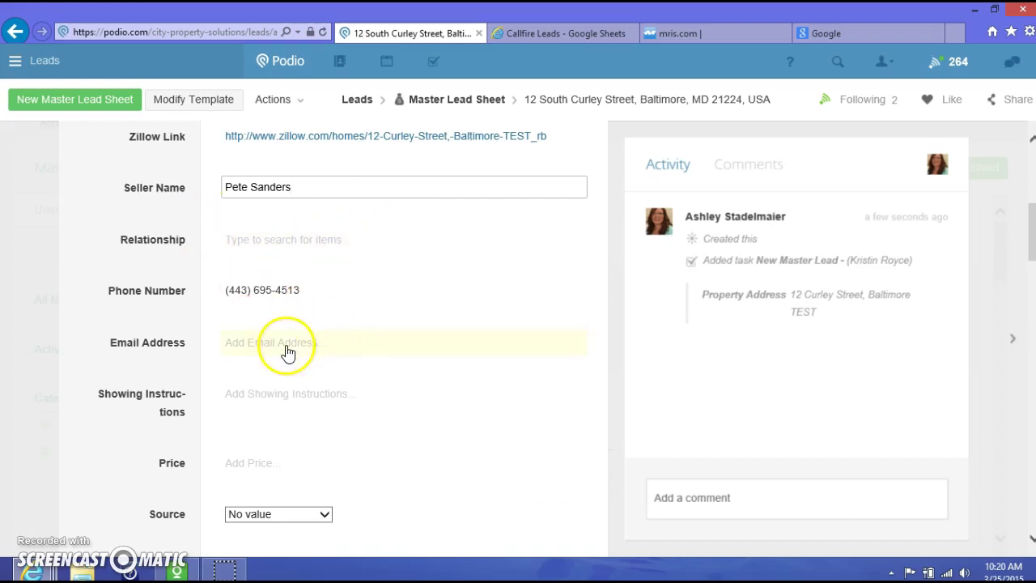
{"action": "scroll", "coordinate": [362, 369], "scroll_direction": "down", "scroll_amount": 1}
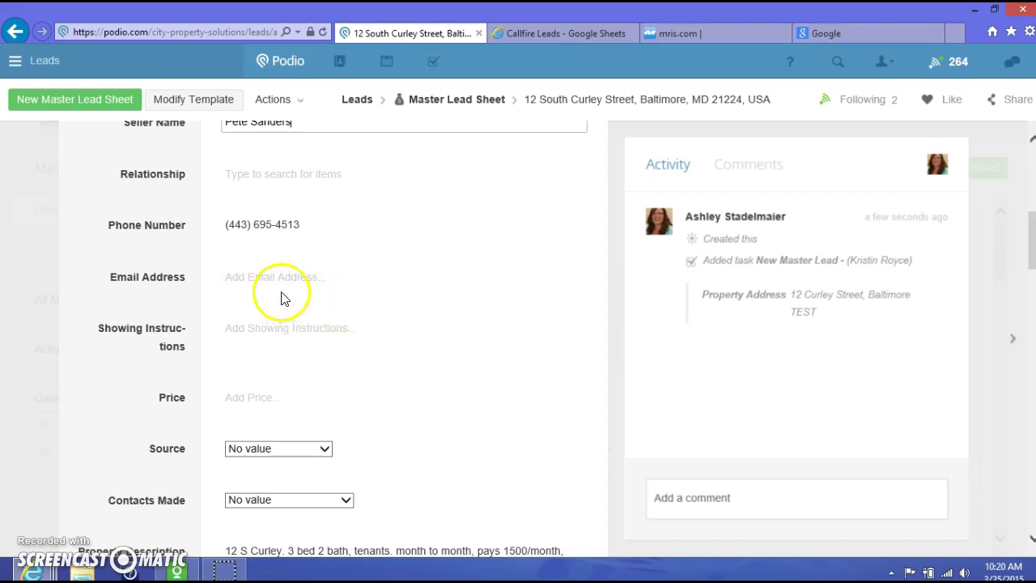
Write Showing Instructions telling viewers to call the property manager
{"action": "left_click", "coordinate": [282, 331]}
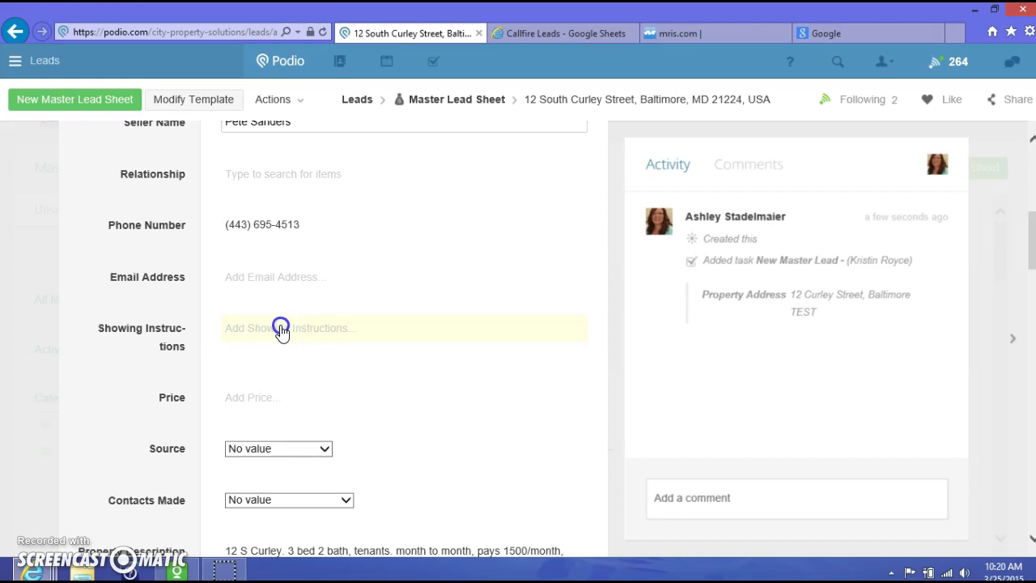
{"action": "type", "text": "Call property mgr"}
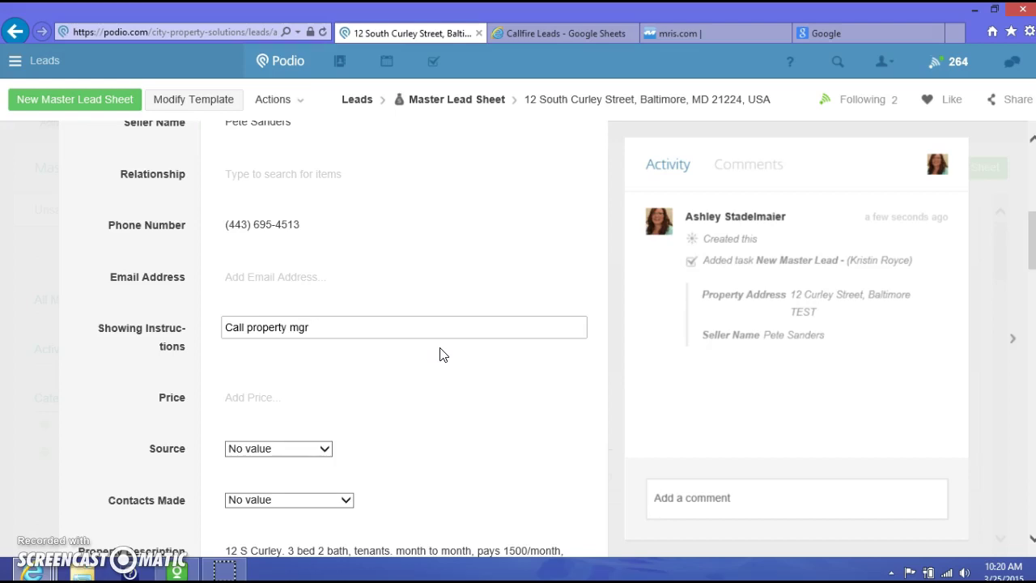
{"action": "left_click", "coordinate": [429, 342]}
{"action": "type", "text": "-"}
{"action": "left_click", "coordinate": [553, 391]}
{"action": "scroll", "coordinate": [576, 404], "scroll_direction": "down", "scroll_amount": 3}
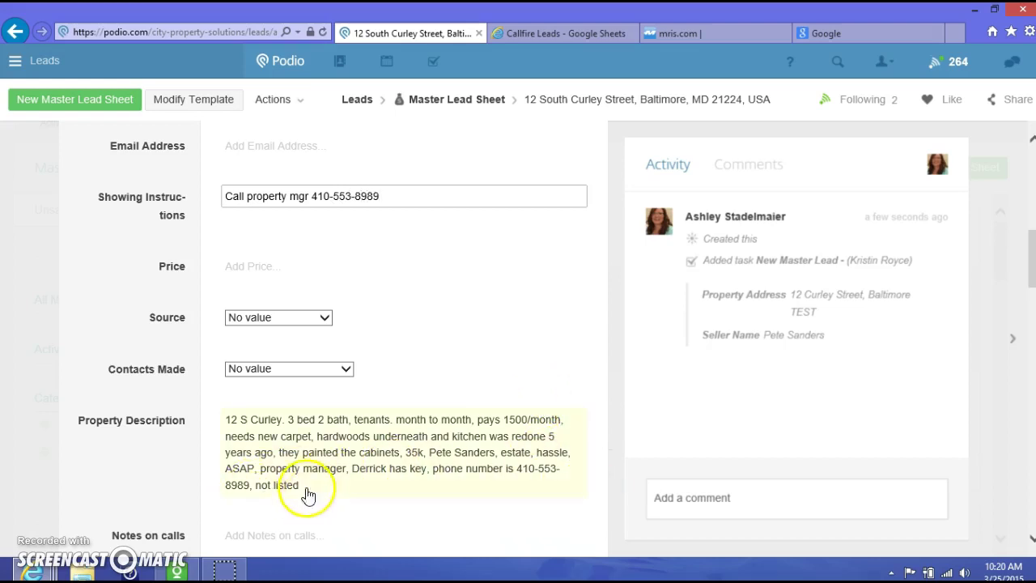
Set Price to 35k, Source to Callfire, and Contacts Made to 1st Attempt-call seller
{"action": "left_click", "coordinate": [258, 264]}
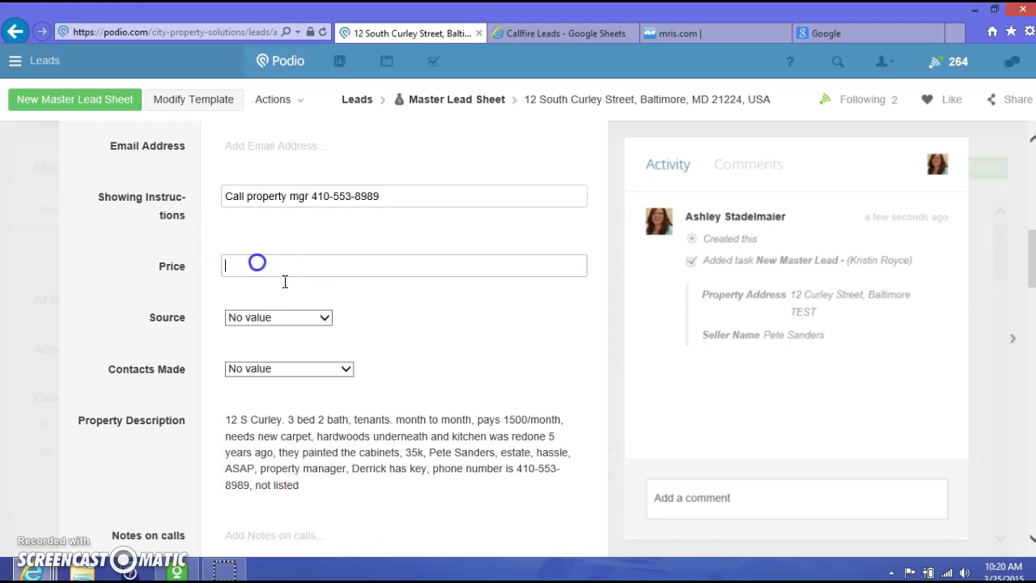
{"action": "left_click", "coordinate": [324, 318]}
{"action": "left_click", "coordinate": [244, 347]}
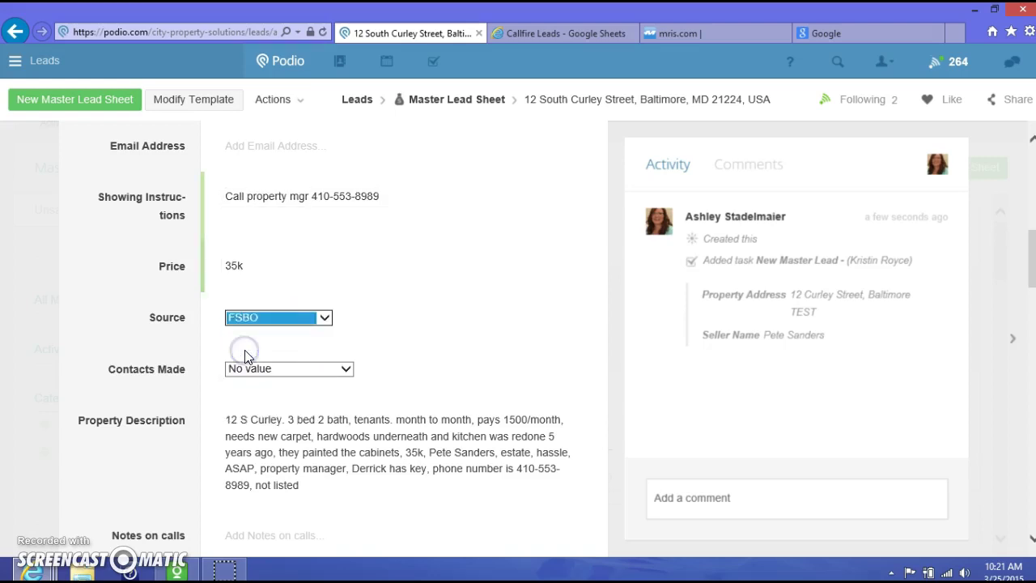
{"action": "scroll", "coordinate": [561, 330], "scroll_direction": "down", "scroll_amount": 1}
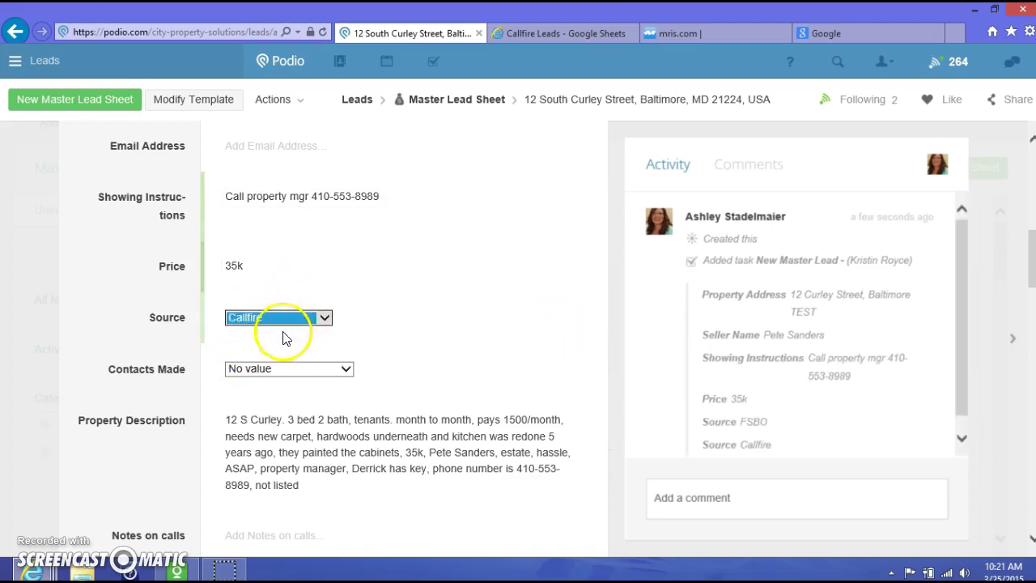
{"action": "left_click", "coordinate": [442, 340]}
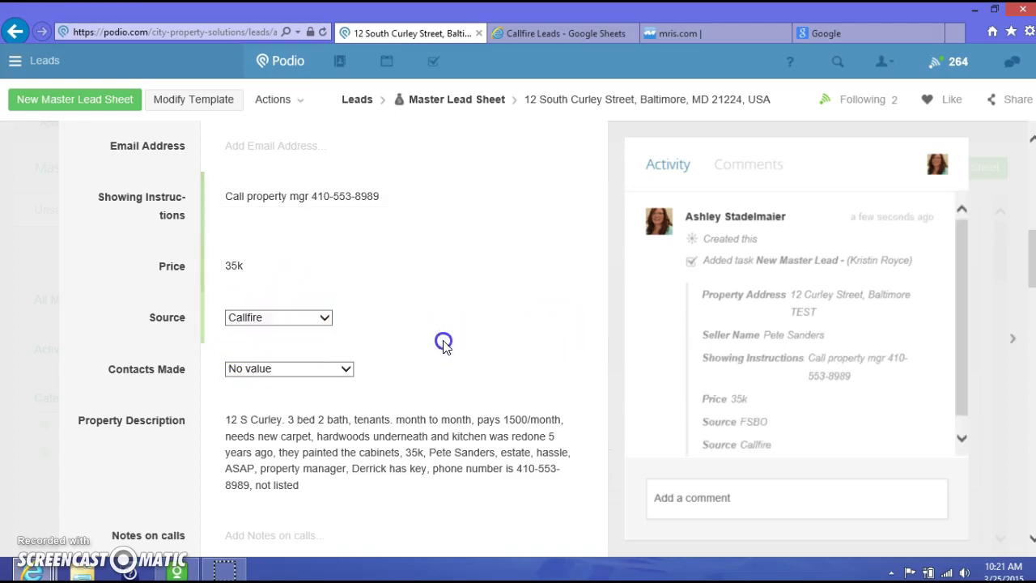
{"action": "left_click", "coordinate": [348, 368]}
{"action": "left_click", "coordinate": [326, 380]}
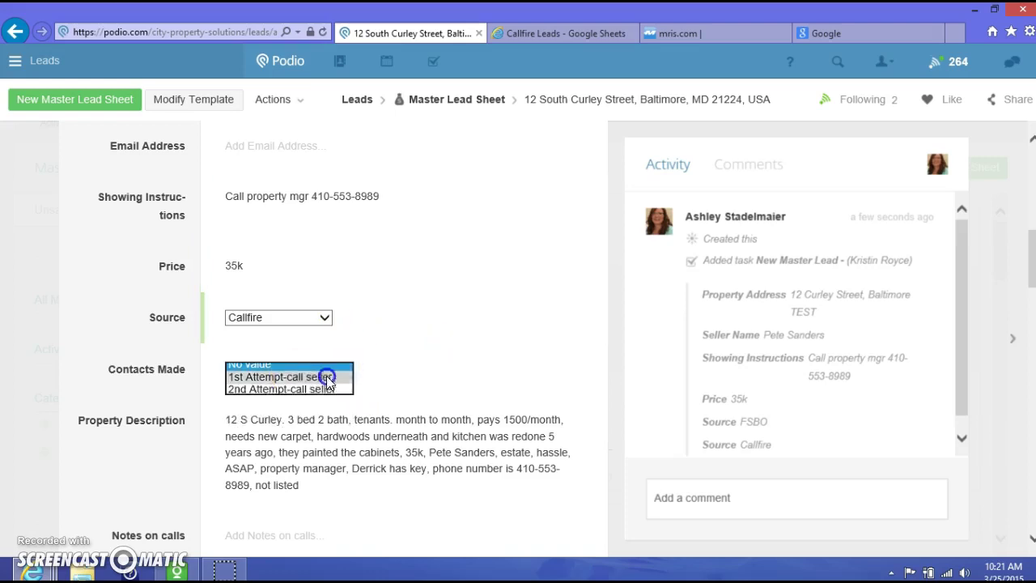
Add a 3/24 10:00 AM call note about speaking with the seller and mark the lead Qualified
{"action": "left_click", "coordinate": [446, 371]}
{"action": "scroll", "coordinate": [445, 366], "scroll_direction": "down", "scroll_amount": 3}
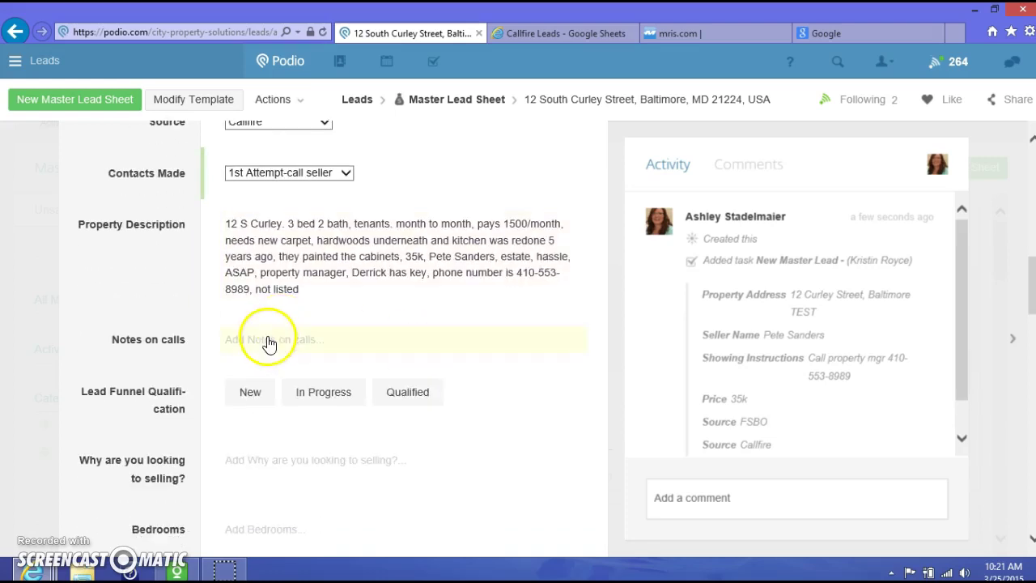
{"action": "left_click", "coordinate": [307, 358]}
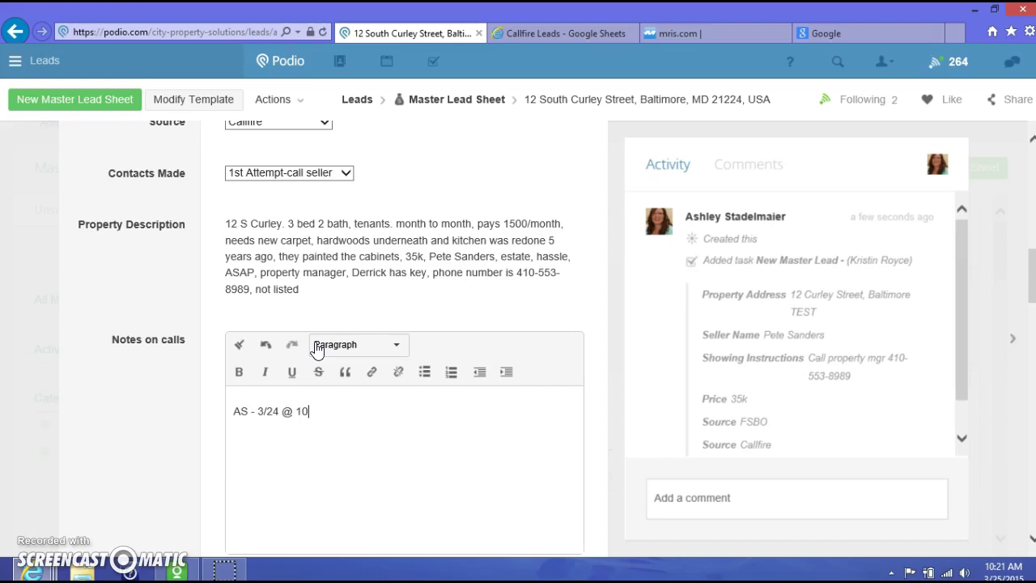
{"action": "left_click", "coordinate": [153, 432]}
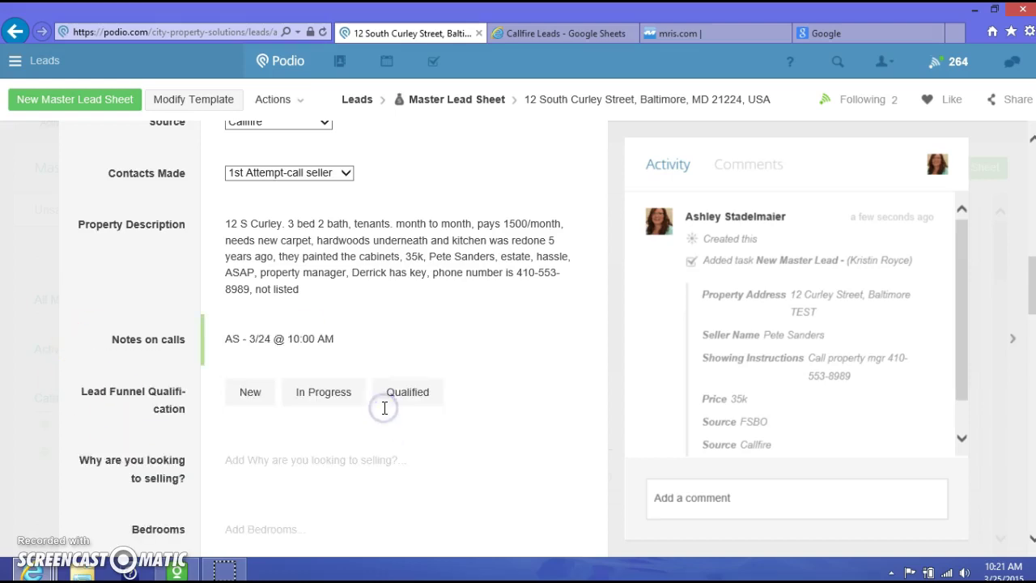
{"action": "left_click", "coordinate": [332, 337]}
{"action": "left_click", "coordinate": [382, 411]}
{"action": "type", "text": "- Spoke with "}
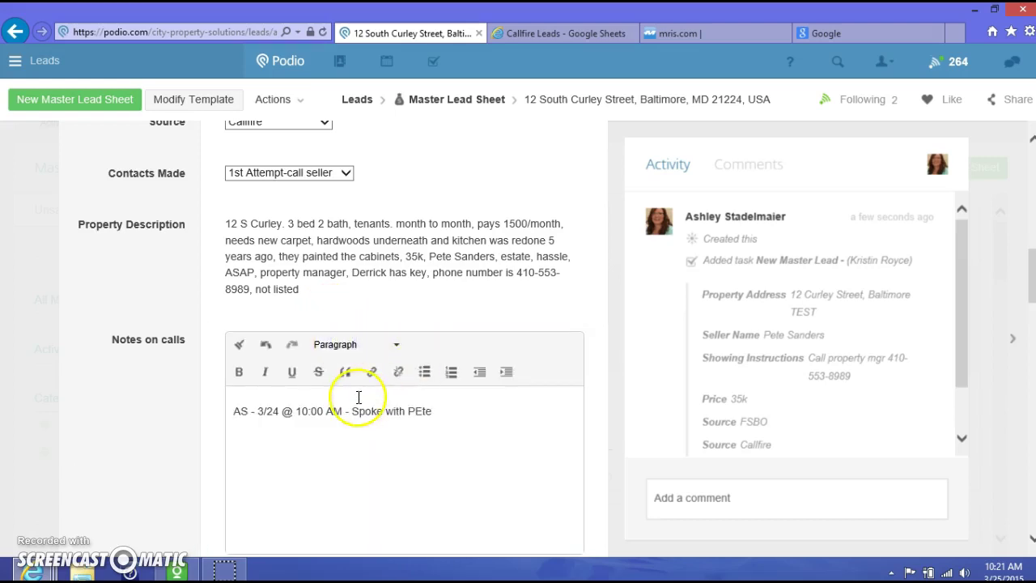
{"action": "type", "text": "Pete"}
{"action": "left_click", "coordinate": [134, 476]}
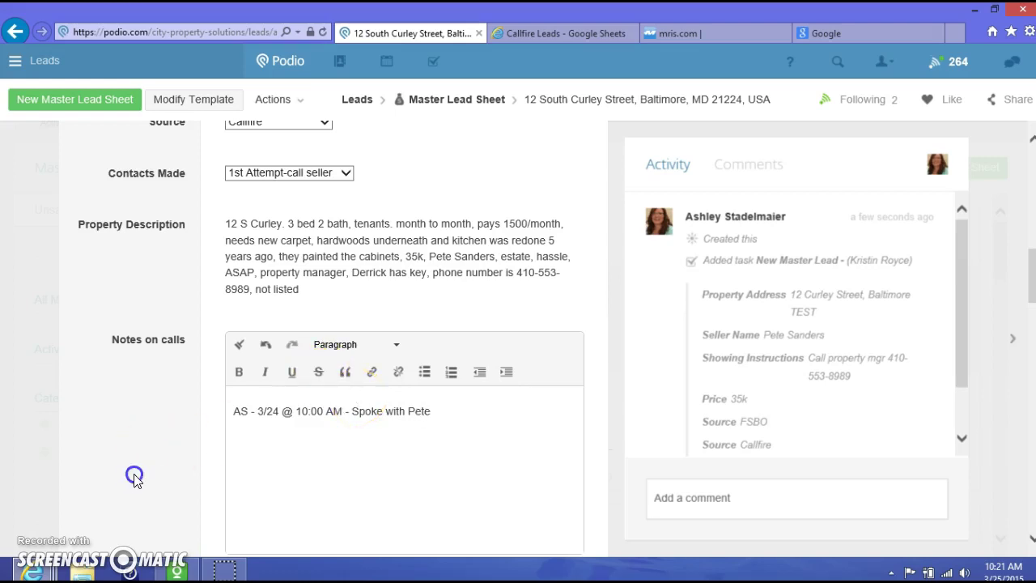
{"action": "scroll", "coordinate": [324, 388], "scroll_direction": "down", "scroll_amount": 2}
{"action": "left_click", "coordinate": [396, 259]}
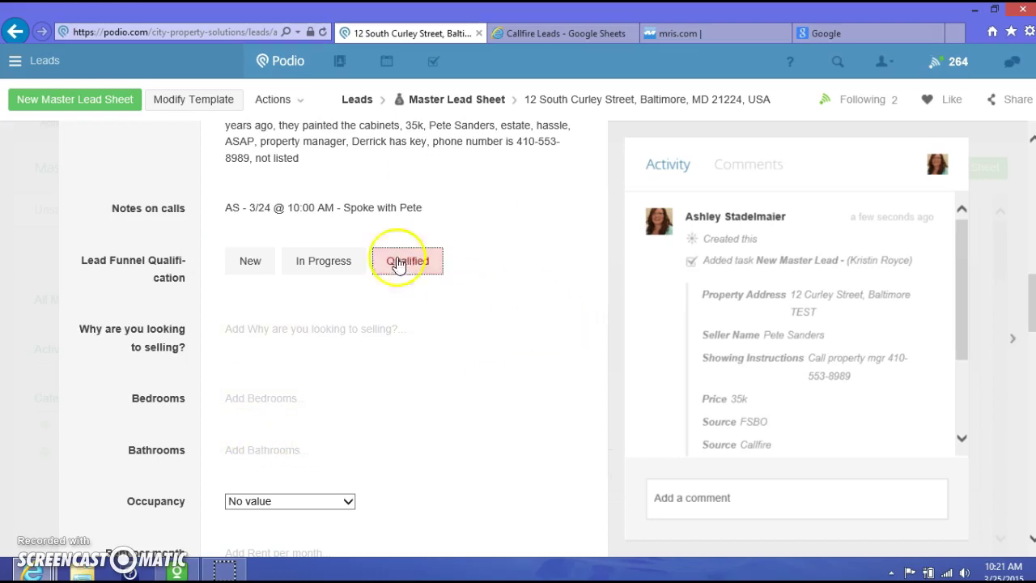
Enter the selling reason 'Estate don't want the hassle', 3 bedrooms and 2 bathrooms
{"action": "left_click", "coordinate": [273, 340]}
{"action": "type", "text": "Estate don't want the hassle"}
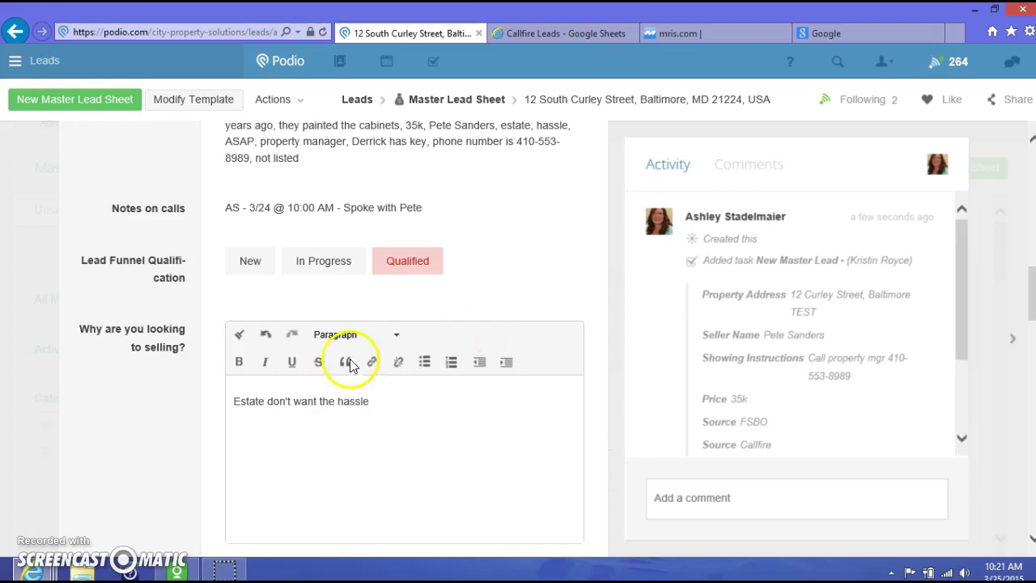
{"action": "scroll", "coordinate": [174, 439], "scroll_direction": "down", "scroll_amount": 3}
{"action": "left_click", "coordinate": [265, 326]}
{"action": "type", "text": "3"}
{"action": "key", "text": "Tab"}
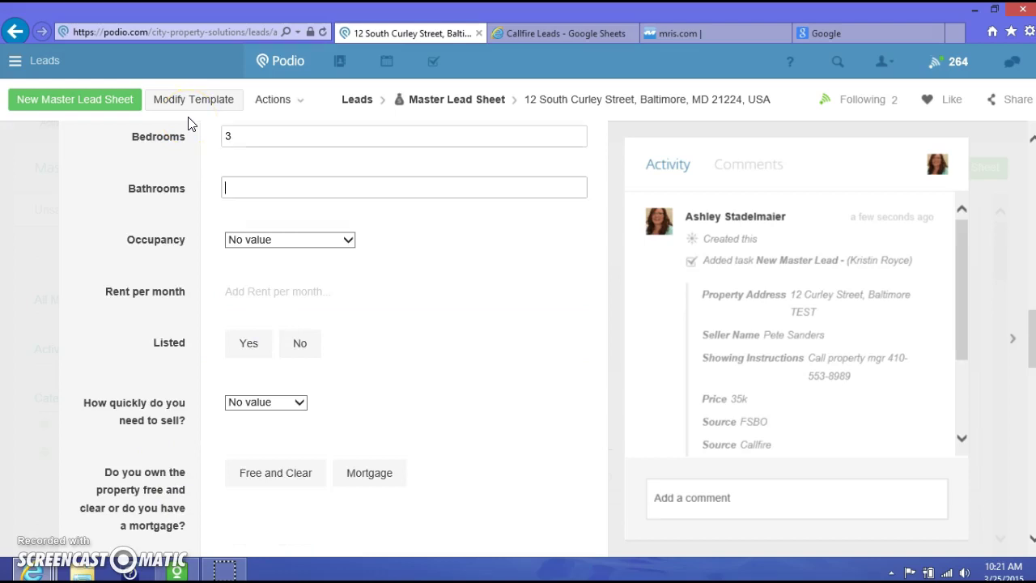
{"action": "key", "text": "Tab"}
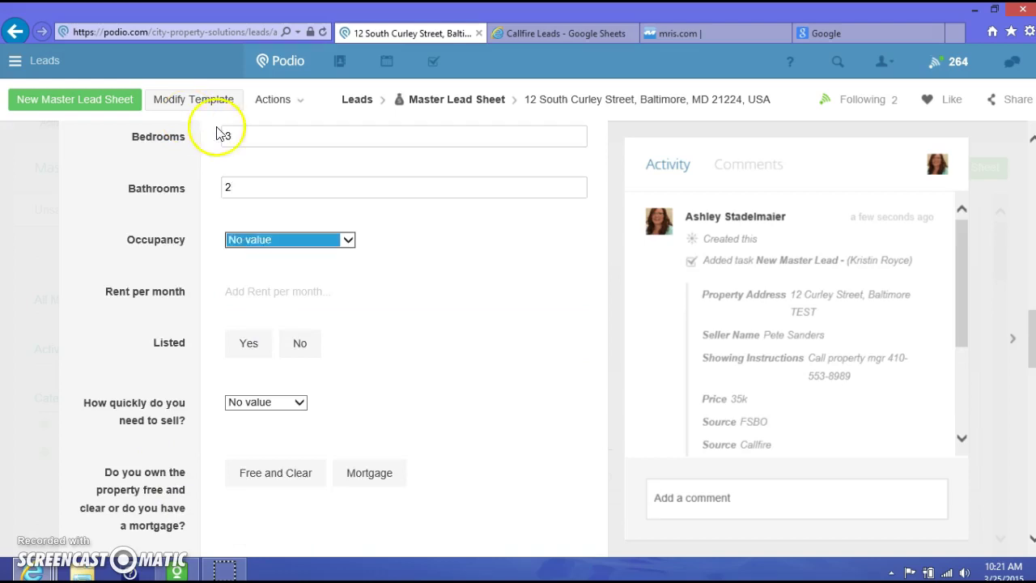
Set occupancy to Lease-month-to-month, rent 1500, and mark the property as not listed
{"action": "left_click", "coordinate": [277, 238]}
{"action": "left_click", "coordinate": [267, 276]}
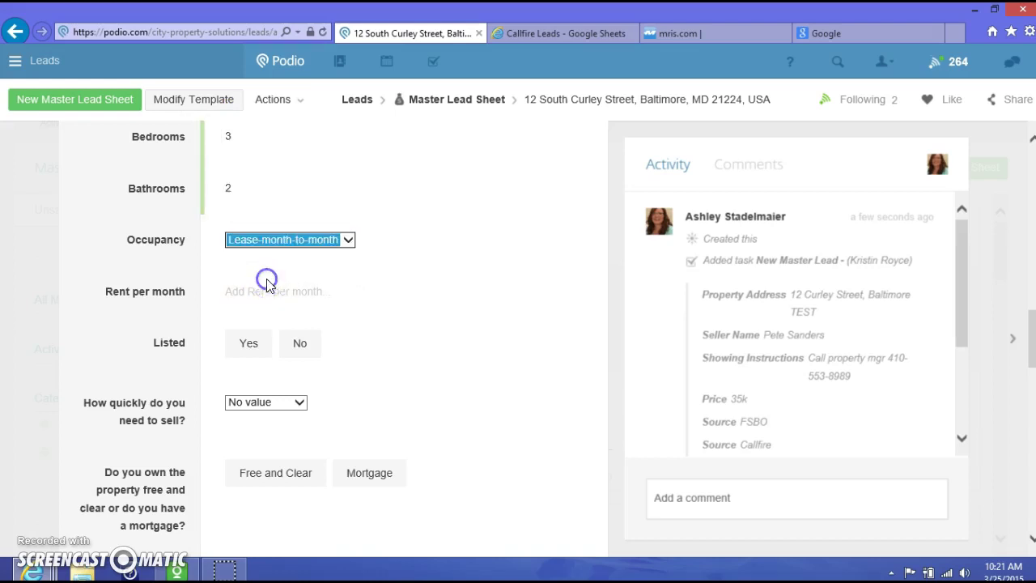
{"action": "left_click", "coordinate": [274, 293]}
{"action": "type", "text": "1500"}
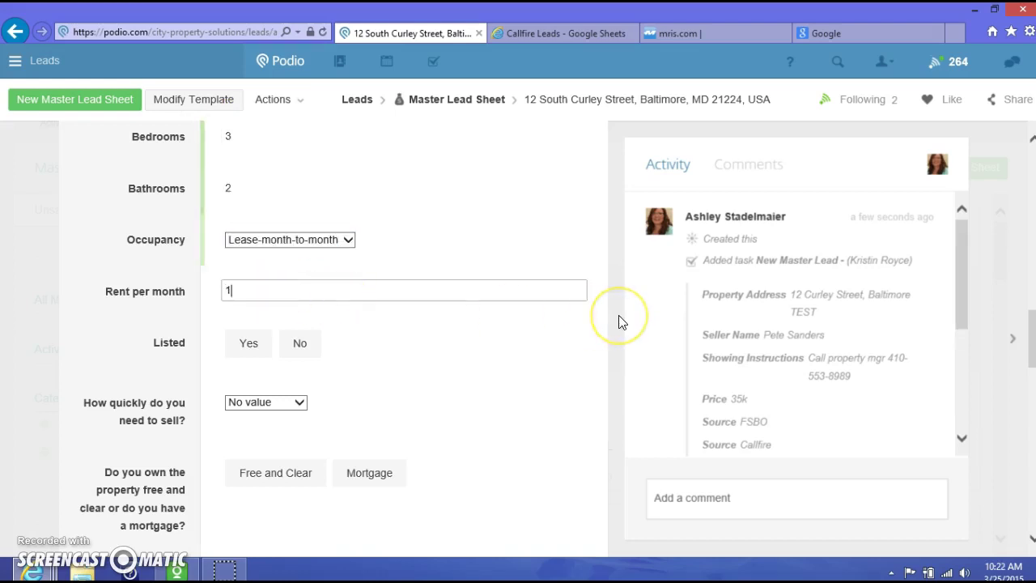
{"action": "left_click", "coordinate": [304, 344]}
{"action": "scroll", "coordinate": [386, 398], "scroll_direction": "down", "scroll_amount": 3}
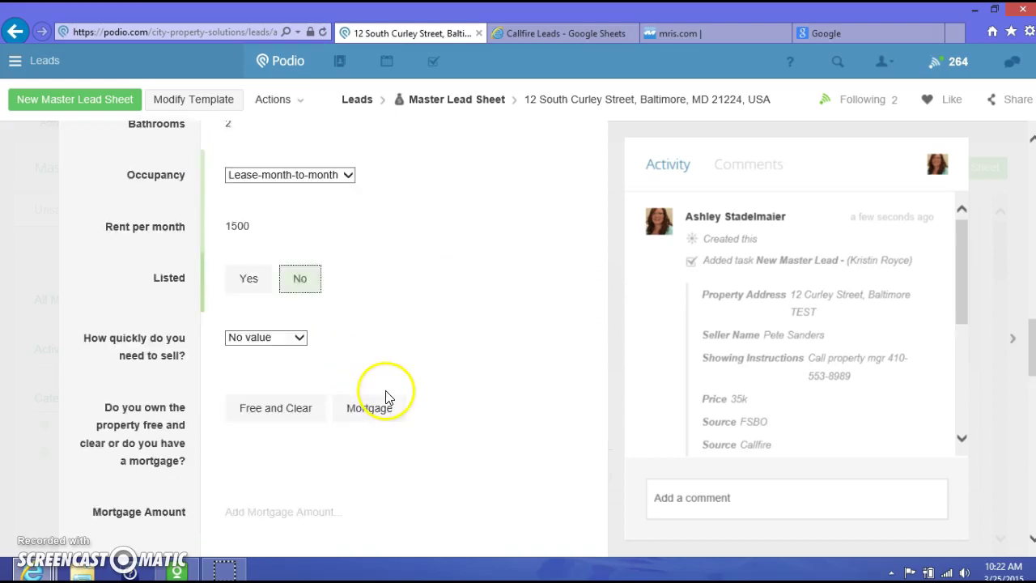
Choose an ASAP selling timeline, mark it Free and Clear, and set Mortgage to 0
{"action": "left_click", "coordinate": [302, 275]}
{"action": "left_click", "coordinate": [265, 284]}
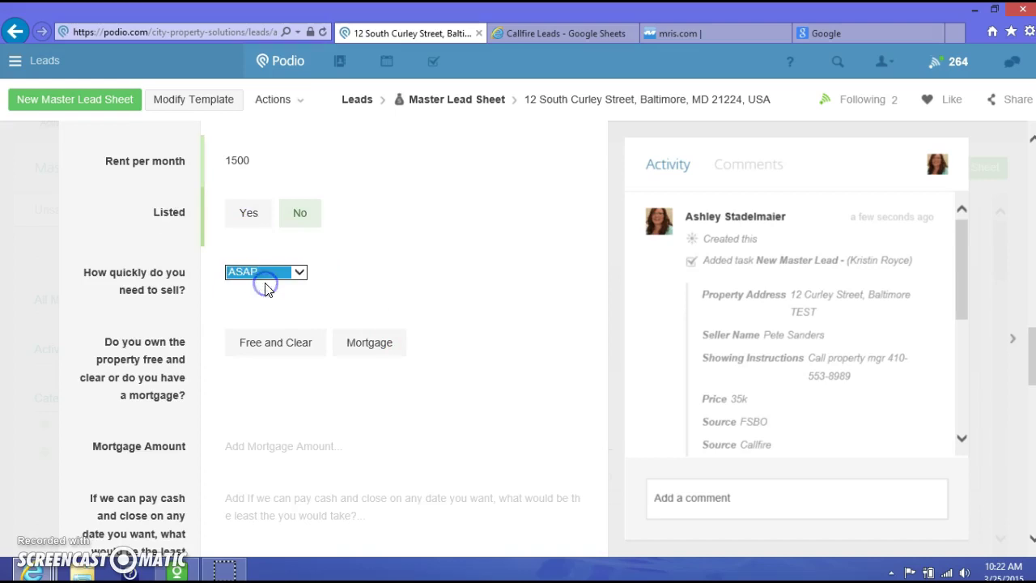
{"action": "left_click", "coordinate": [298, 347]}
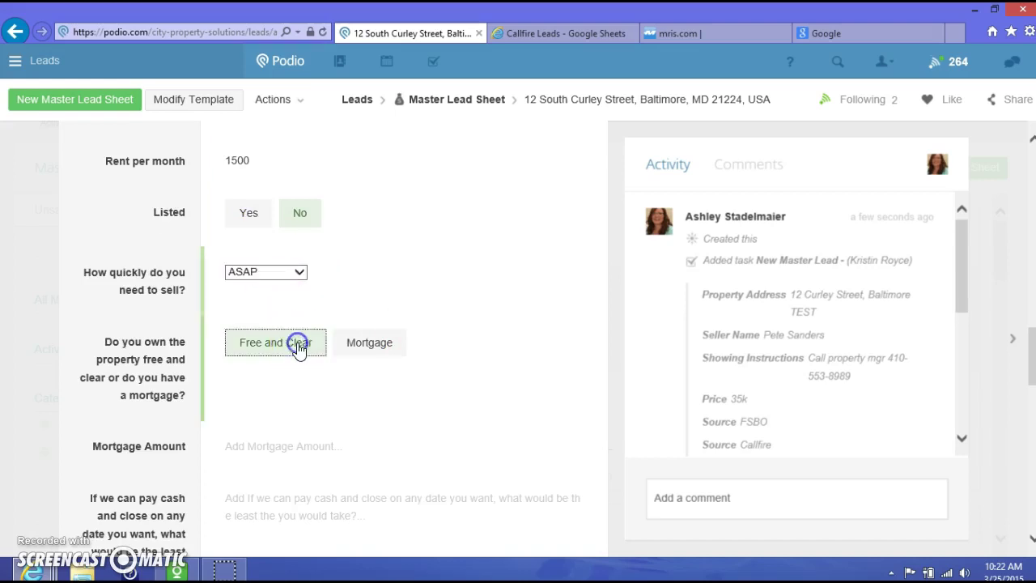
{"action": "scroll", "coordinate": [458, 407], "scroll_direction": "down", "scroll_amount": 3}
{"action": "left_click", "coordinate": [278, 317]}
{"action": "scroll", "coordinate": [324, 348], "scroll_direction": "down", "scroll_amount": 2}
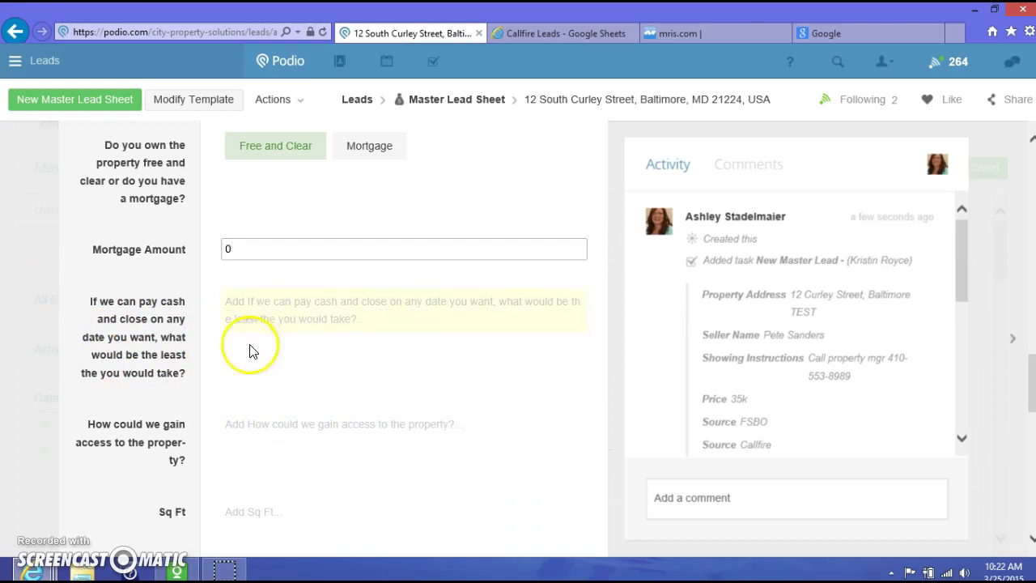
{"action": "scroll", "coordinate": [351, 326], "scroll_direction": "down", "scroll_amount": 1}
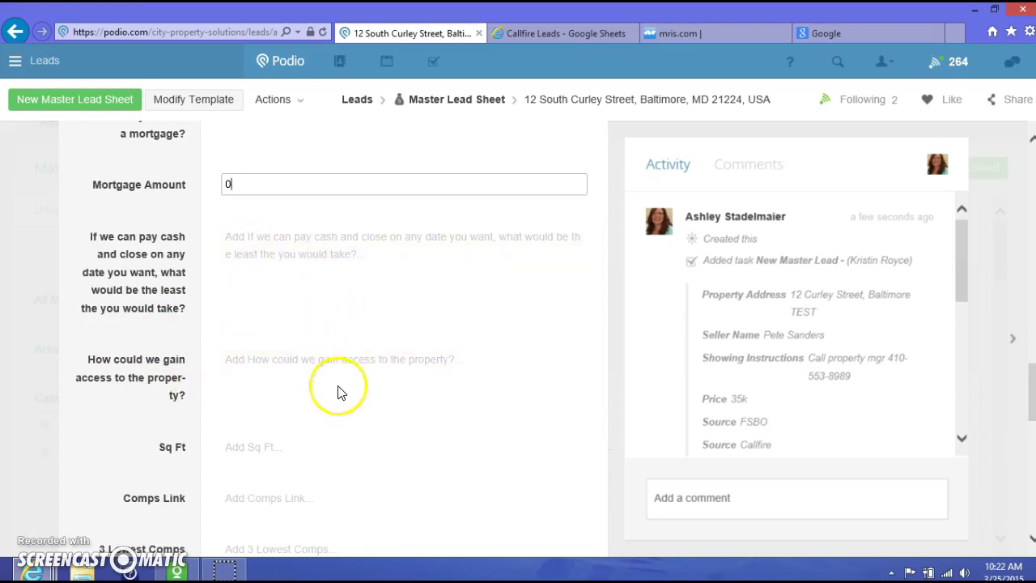
{"action": "scroll", "coordinate": [331, 380], "scroll_direction": "down", "scroll_amount": 2}
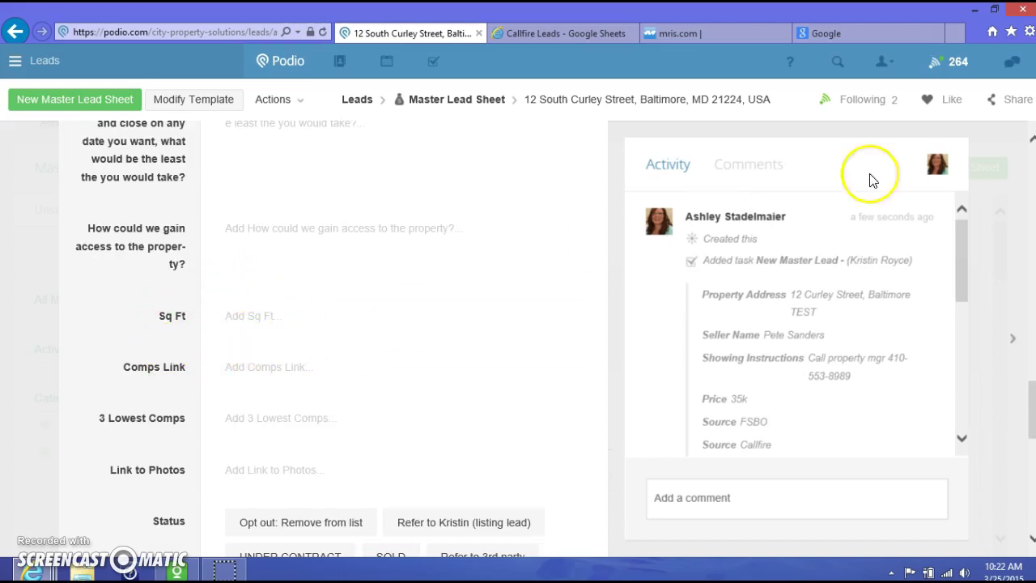
{"action": "scroll", "coordinate": [11, 331], "scroll_direction": "up", "scroll_amount": 10}
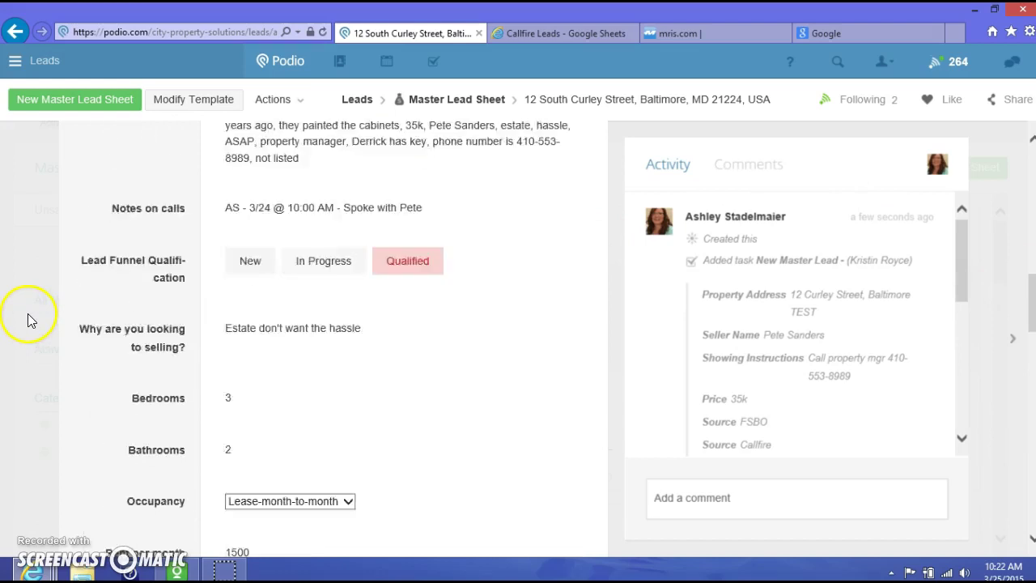
{"action": "scroll", "coordinate": [27, 318], "scroll_direction": "up", "scroll_amount": 3}
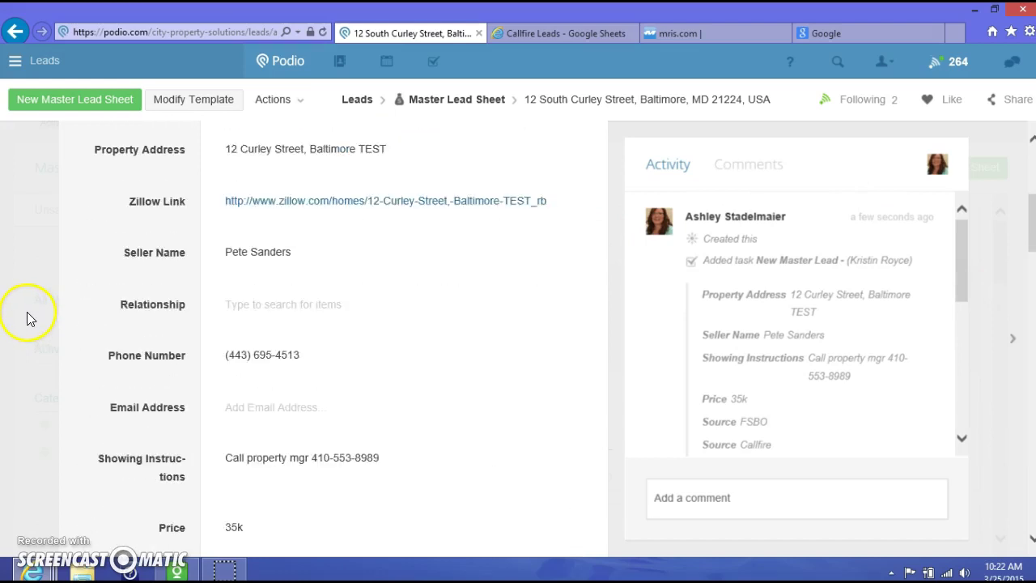
{"action": "left_click", "coordinate": [273, 202]}
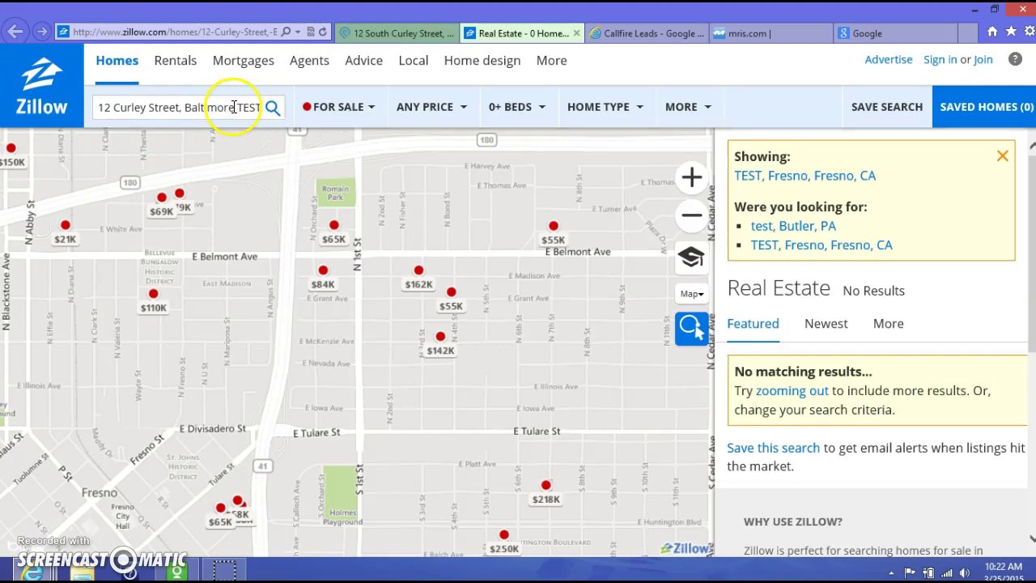
{"action": "left_click", "coordinate": [271, 117]}
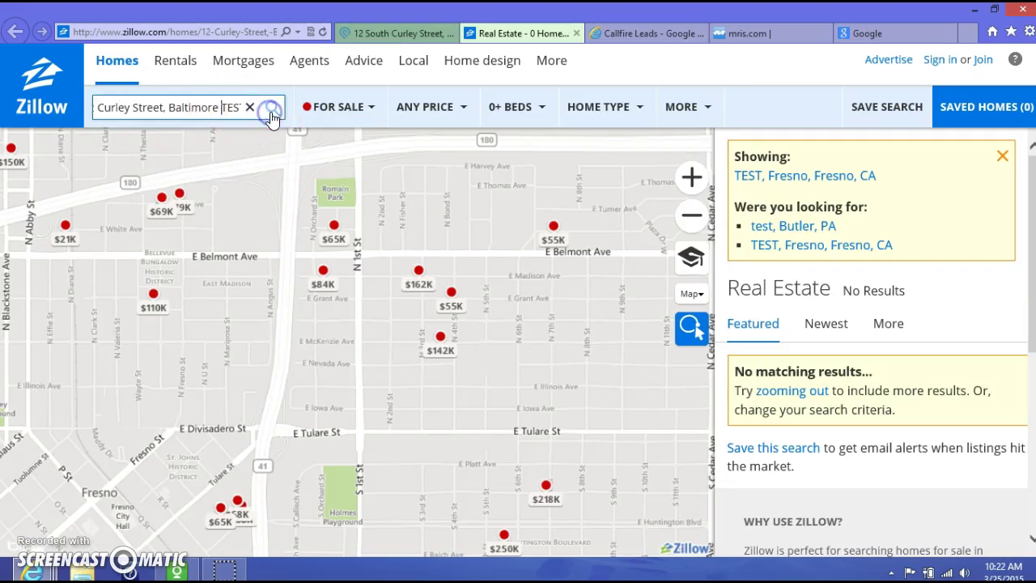
{"action": "double_click", "coordinate": [230, 106]}
{"action": "key", "text": "BackSpace"}
{"action": "left_click", "coordinate": [270, 112]}
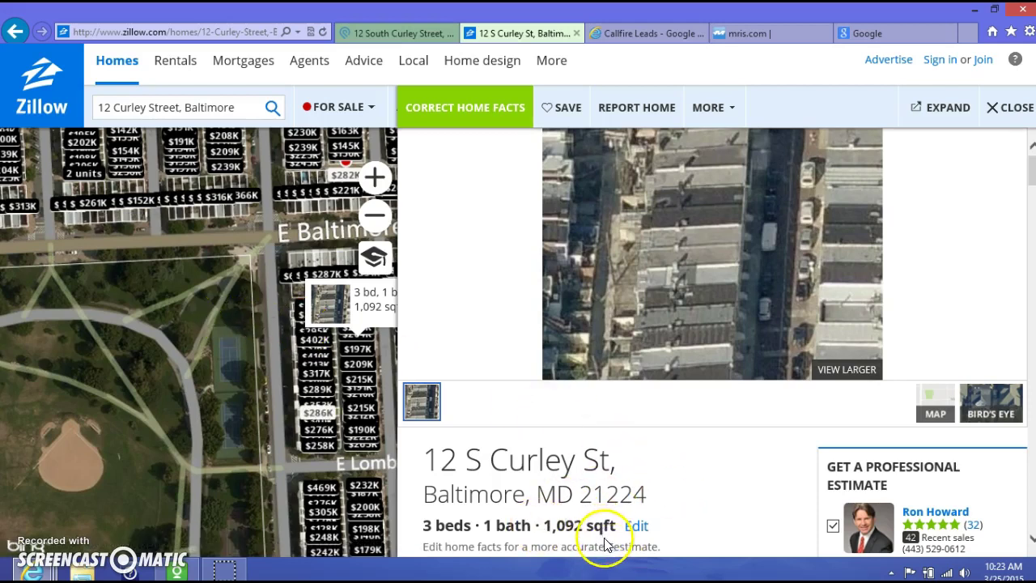
{"action": "left_click", "coordinate": [391, 34]}
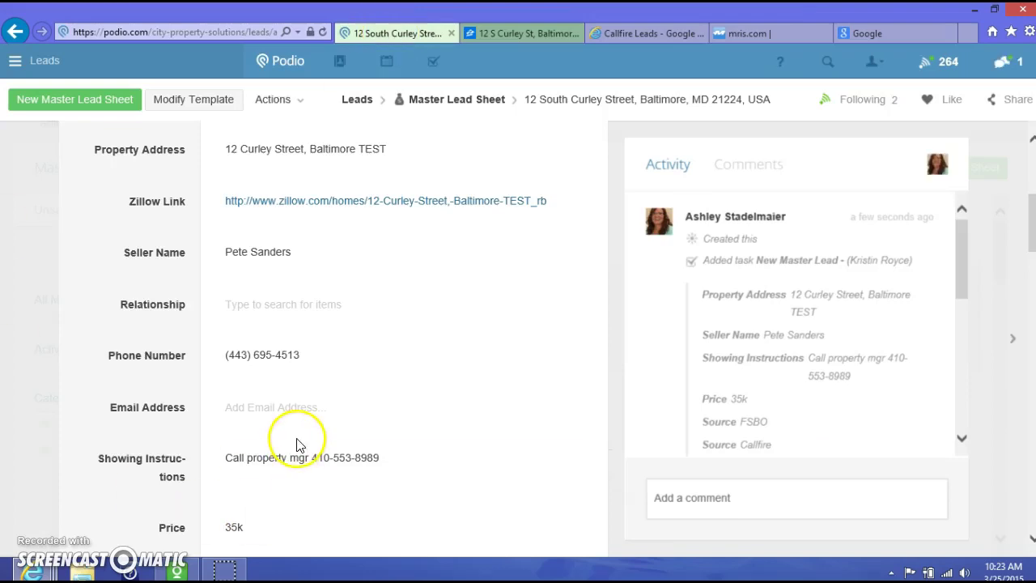
Reopen the Curley Street TEST lead and set its Sq Ft to 1092
{"action": "left_click", "coordinate": [32, 361]}
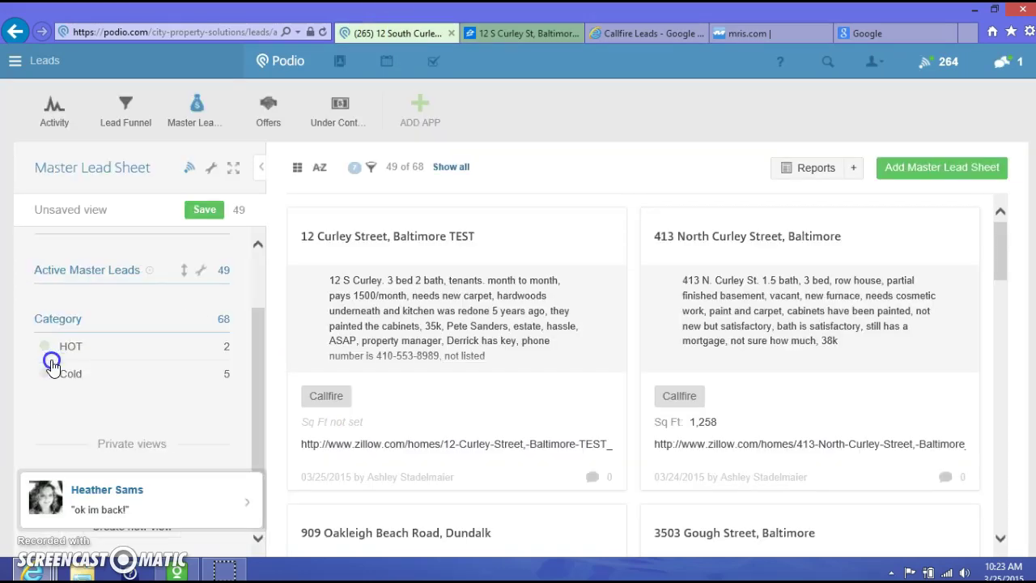
{"action": "left_click", "coordinate": [455, 295]}
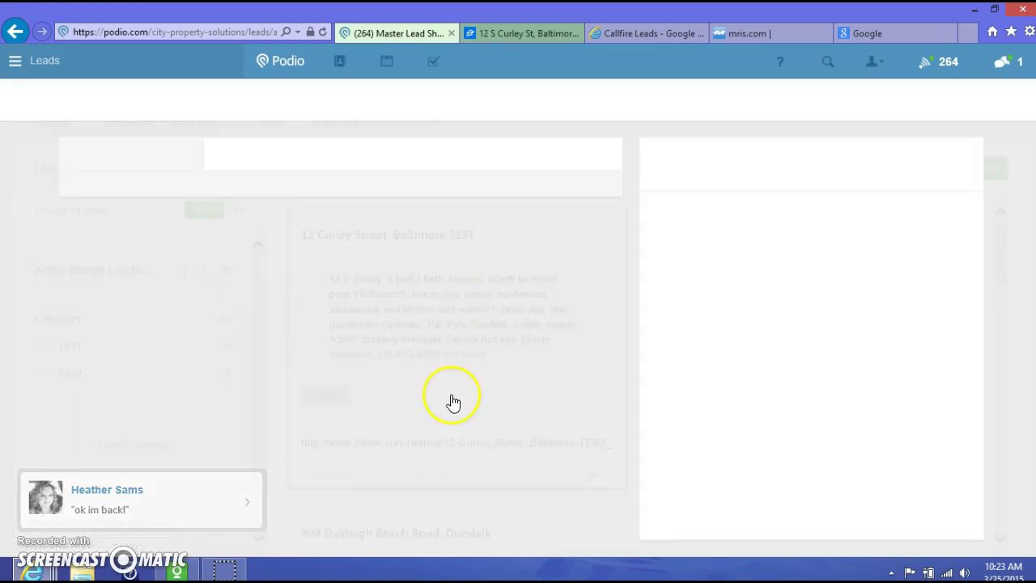
{"action": "scroll", "coordinate": [386, 350], "scroll_direction": "down", "scroll_amount": 10}
{"action": "scroll", "coordinate": [384, 346], "scroll_direction": "down", "scroll_amount": 10}
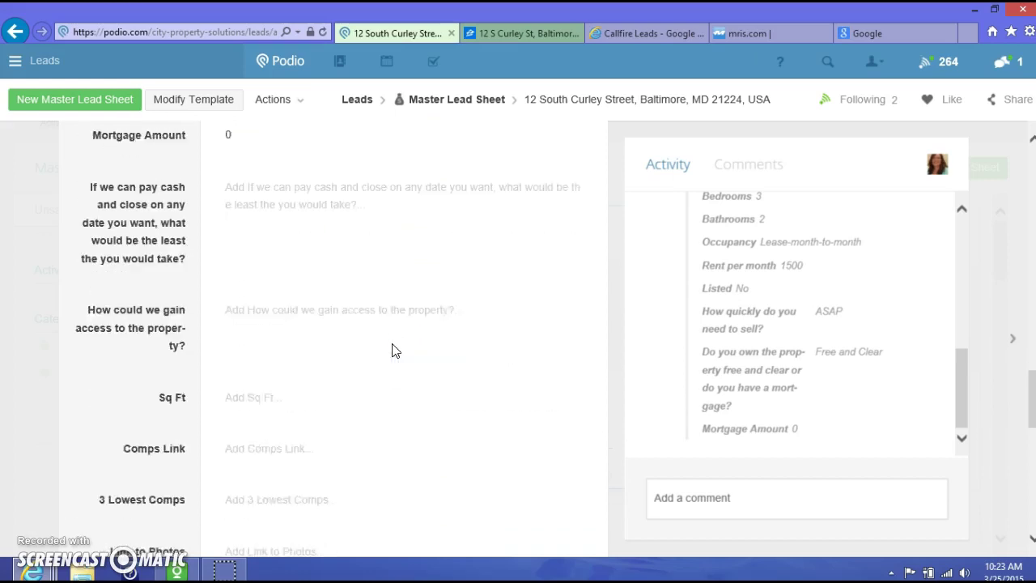
{"action": "left_click", "coordinate": [259, 383]}
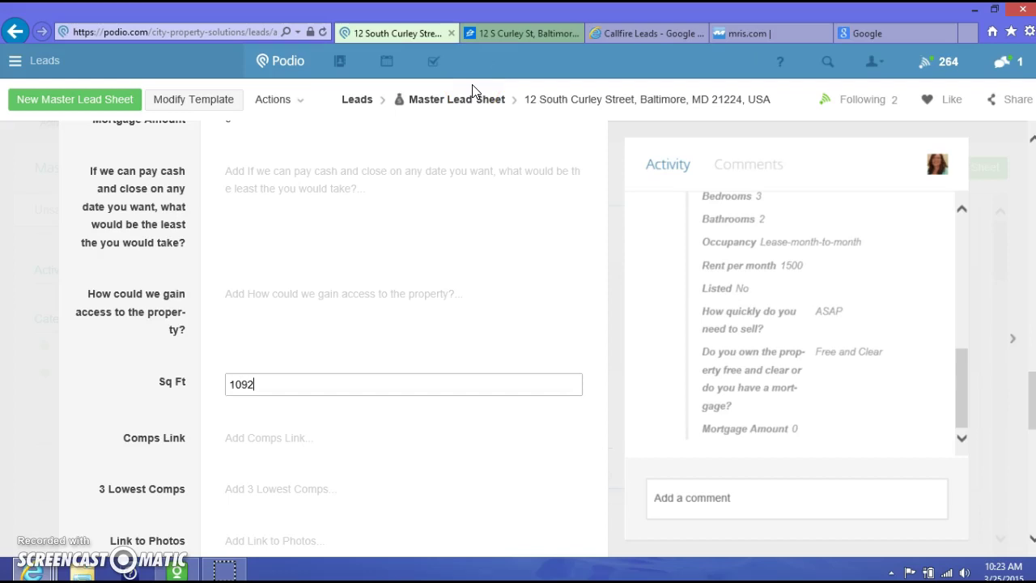
{"action": "left_click", "coordinate": [104, 390]}
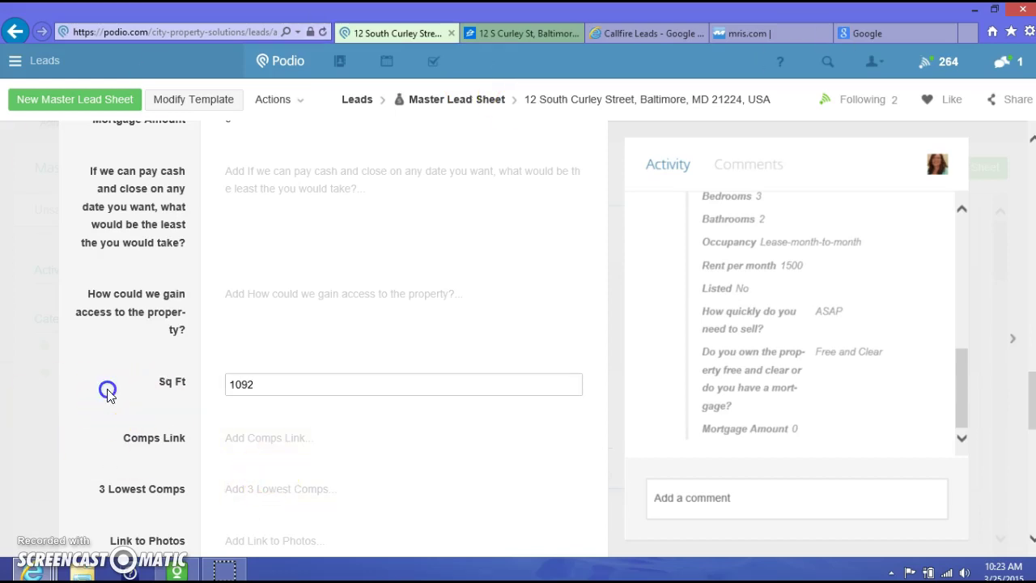